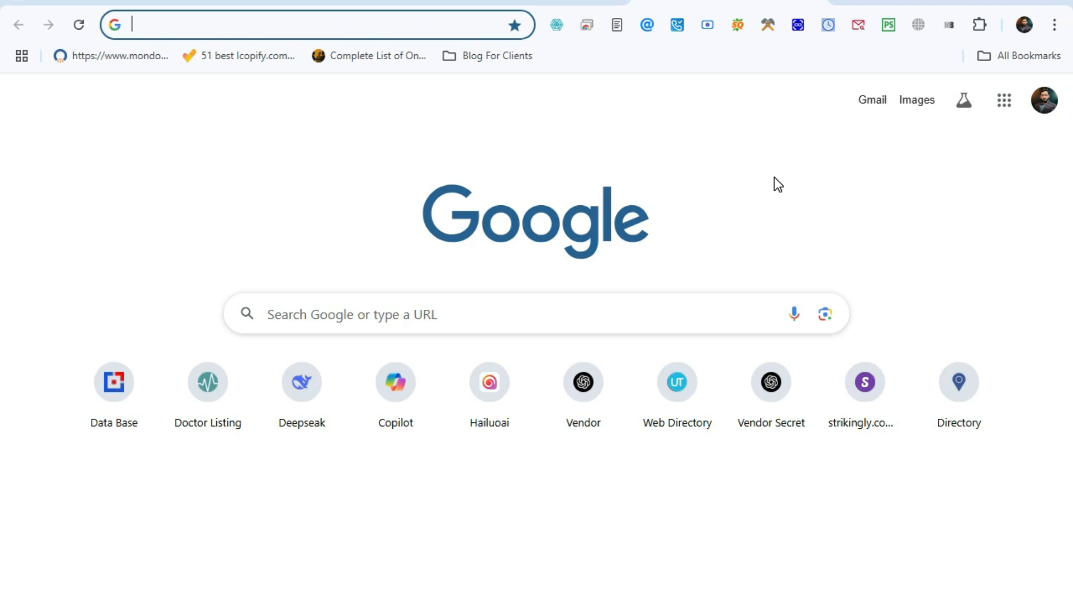
- Ask ChatGPT in Roman Urdu for at least 50 keywords for targeting companies that offer ethical hacking tools services on Google
text(cha)
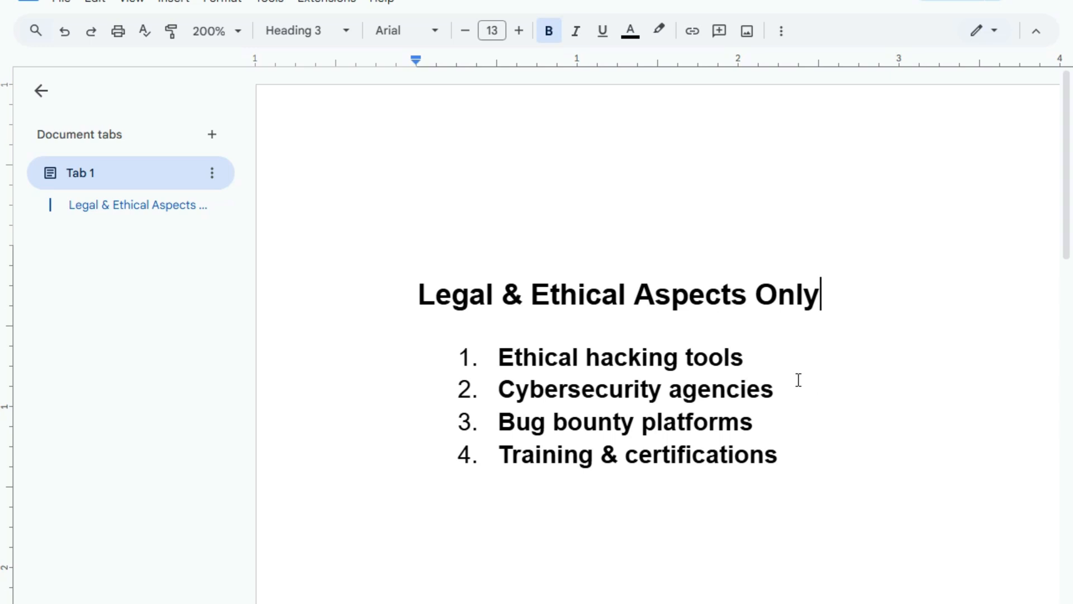
drag(766, 356, 491, 371)
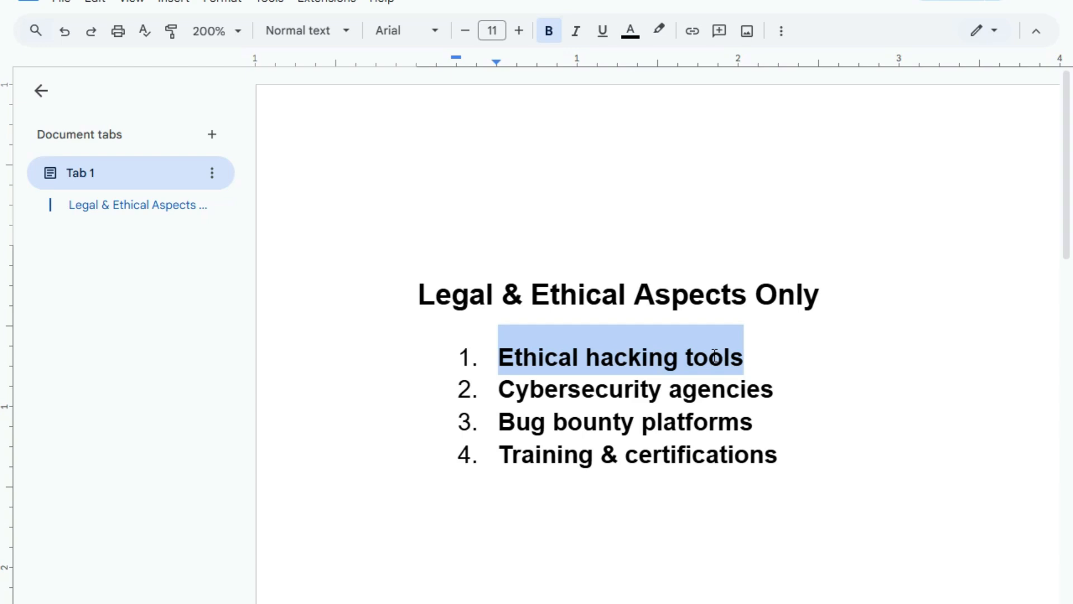
key(ctrl+Tab)
key(ctrl+shift+Tab)
key(ctrl+Tab)
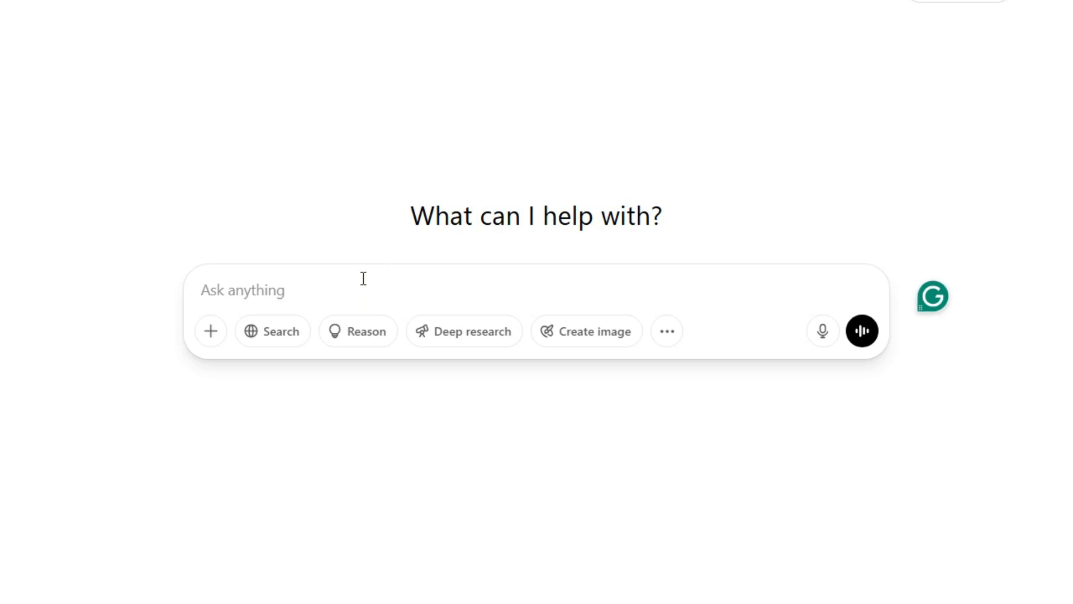
text(Ethical hacking tools ke related jo companies services deti hien un ke related mujhe kam se kam 50 keywords bana kar do ta ke mien, un agencies ko google par se target kar sakon)
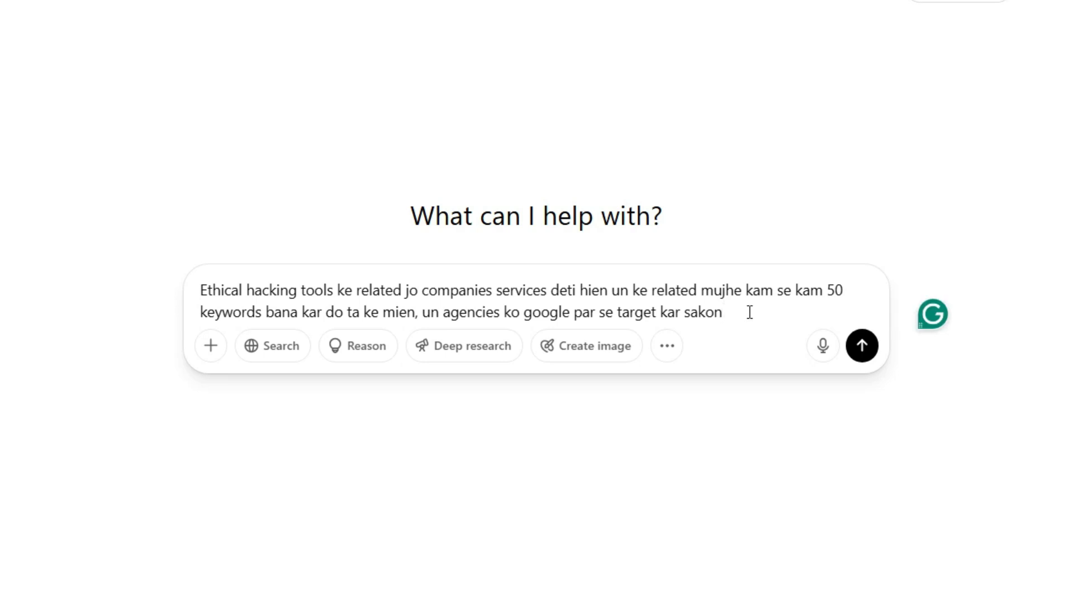
key(Return)
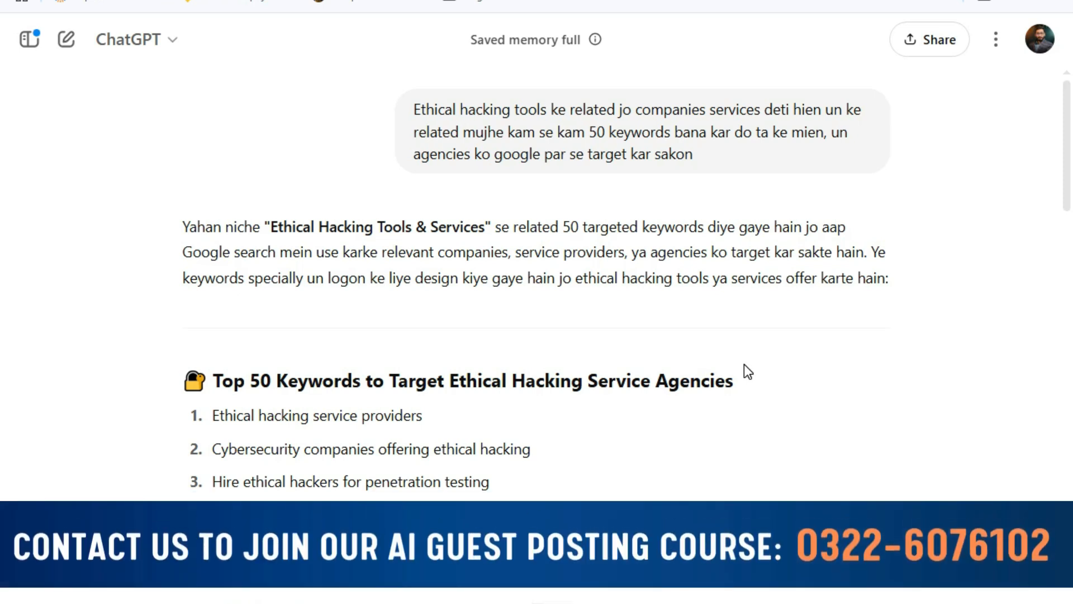
- Review the generated list of keywords for targeting ethical hacking service agencies
scroll(513, 383, down, 10)
scroll(514, 384, down, 10)
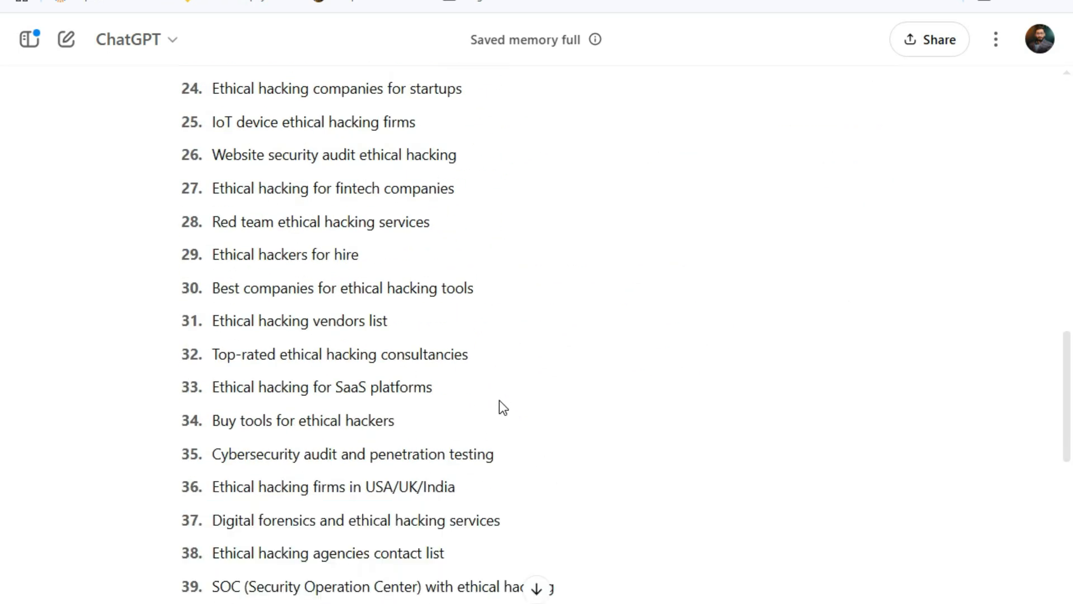
scroll(499, 401, up, 16)
scroll(499, 401, down, 12)
scroll(499, 400, down, 10)
scroll(517, 468, up, 8)
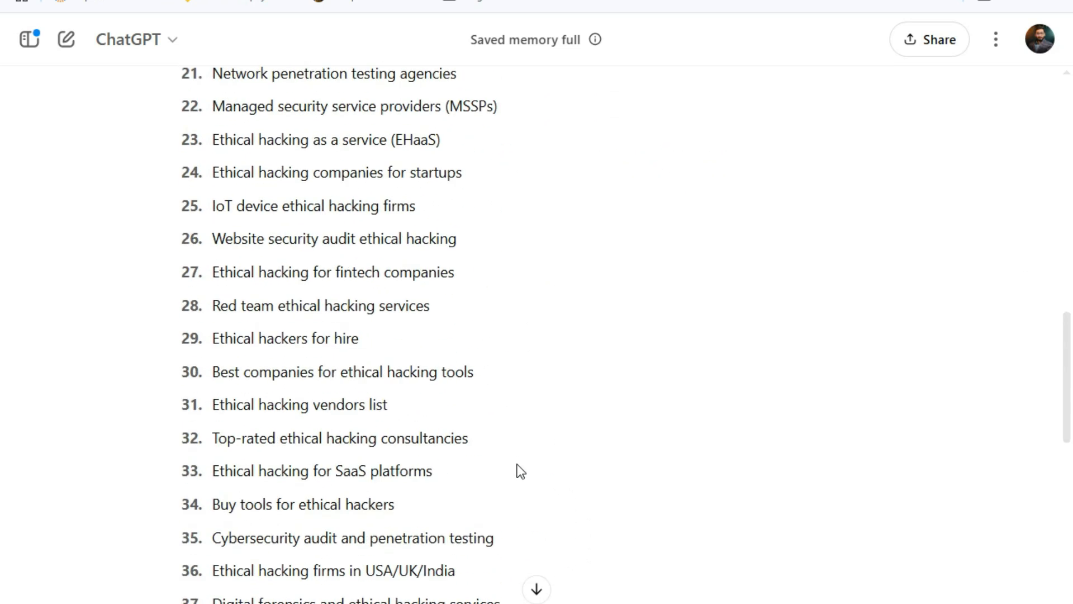
scroll(519, 471, up, 5)
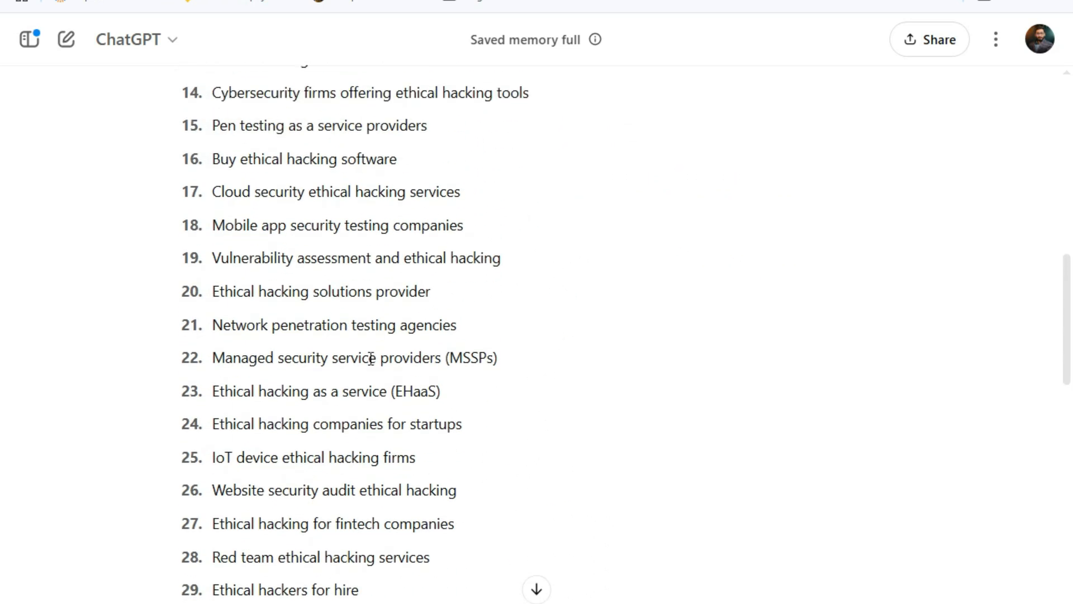
- Copy the keyword "Red team ethical hacking services" from the ChatGPT list and search Google for it in a new tab
click(451, 560)
drag(400, 560, 205, 563)
right_click(232, 562)
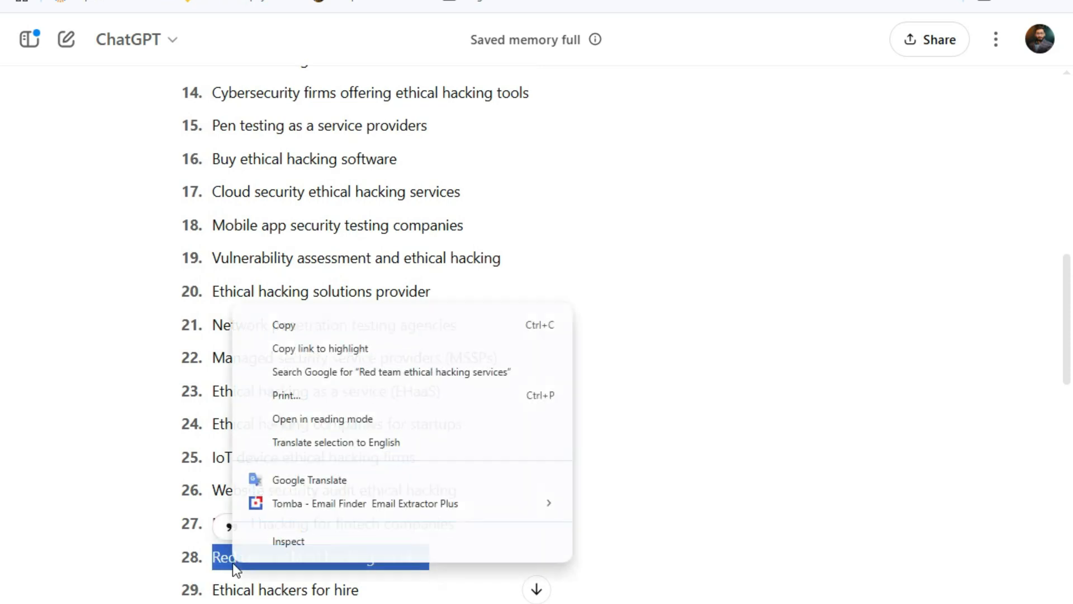
click(313, 323)
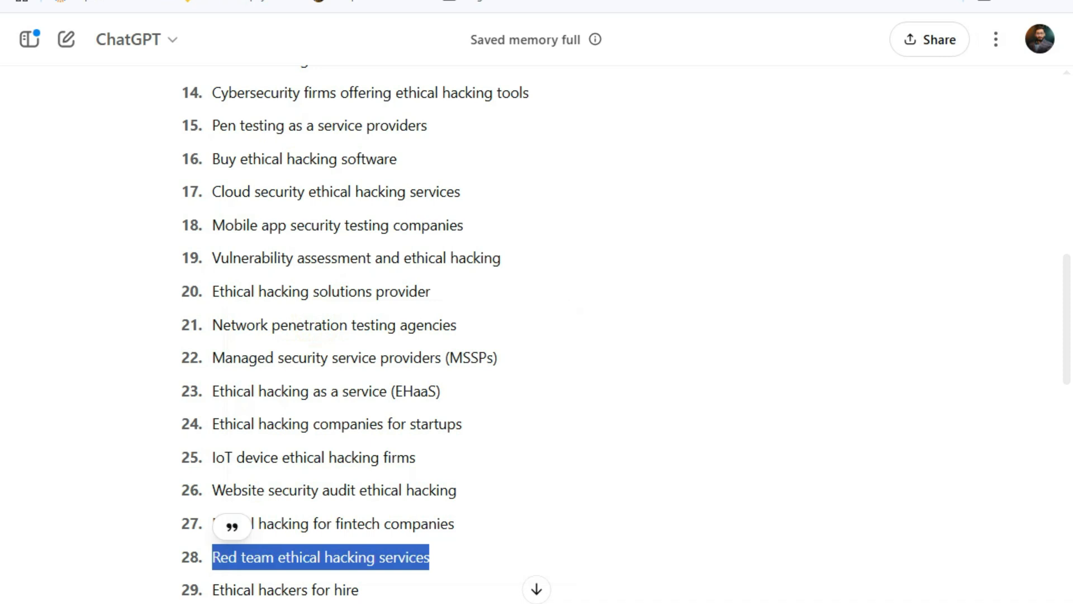
key(ctrl+t)
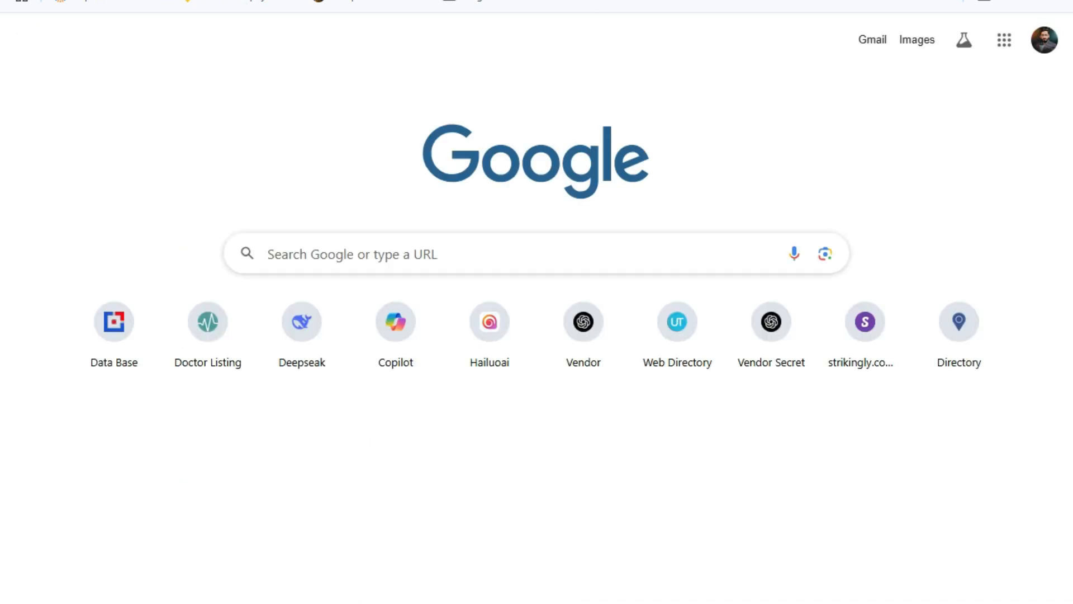
key(ctrl+v)
key(Return)
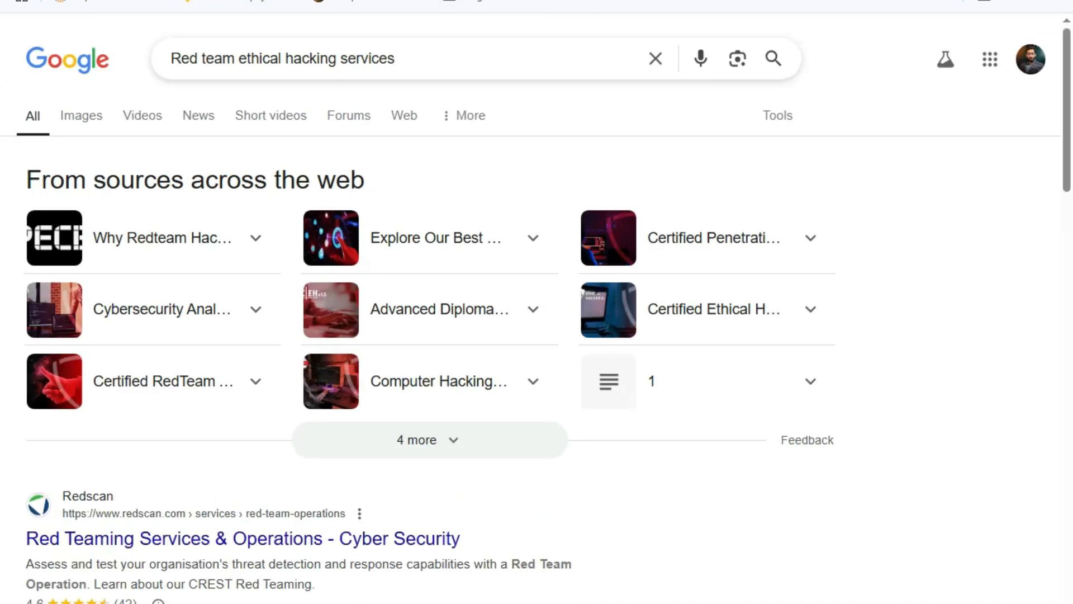
- Display the search tools row on the Google results page and check the total number of results for the keyword
scroll(857, 350, down, 6)
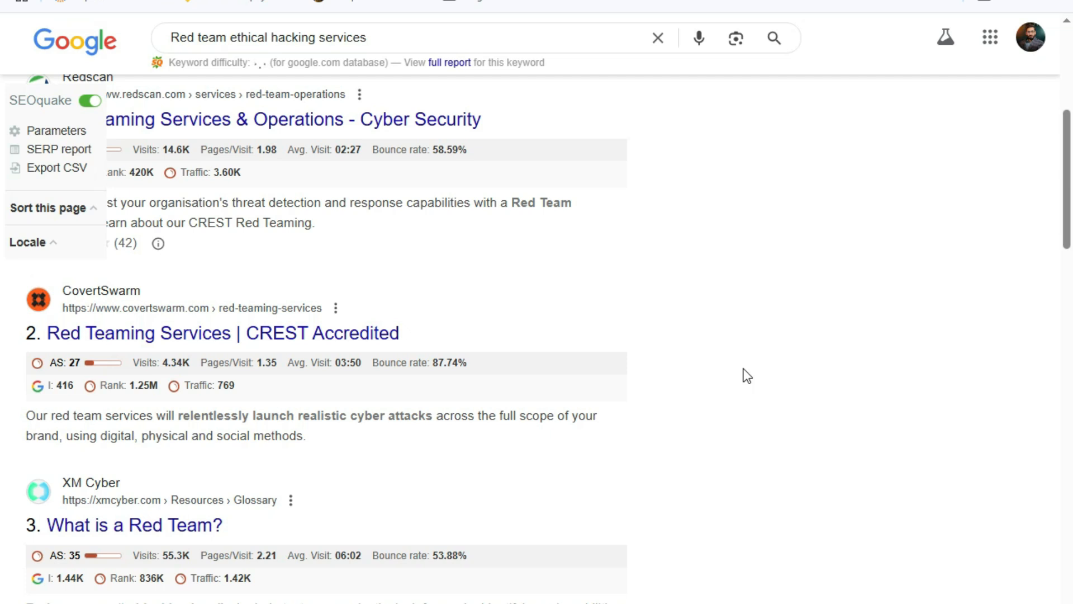
scroll(746, 375, up, 8)
click(772, 117)
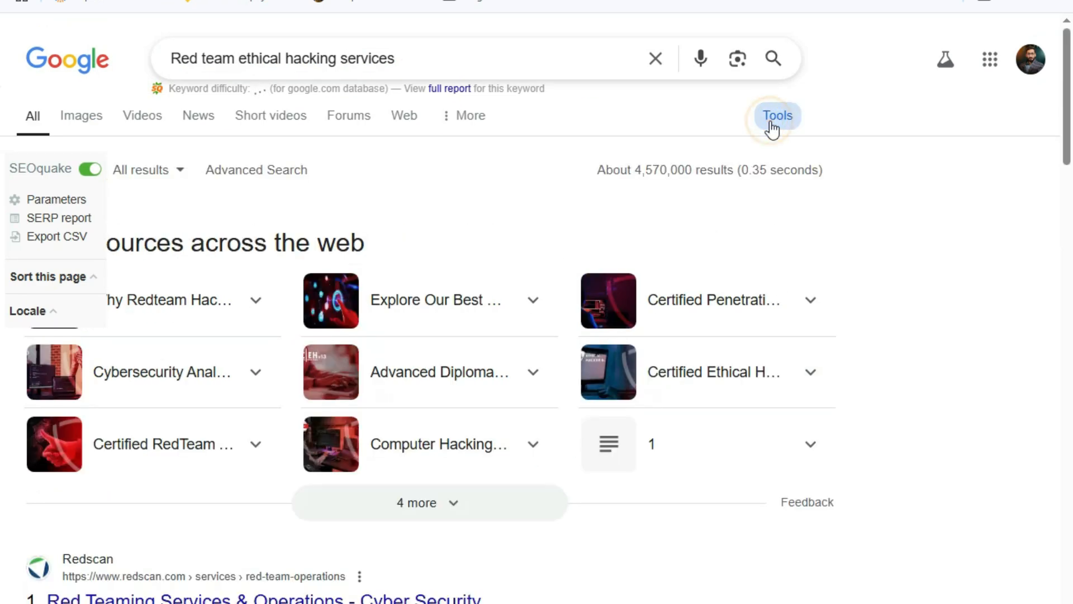
drag(635, 171, 693, 172)
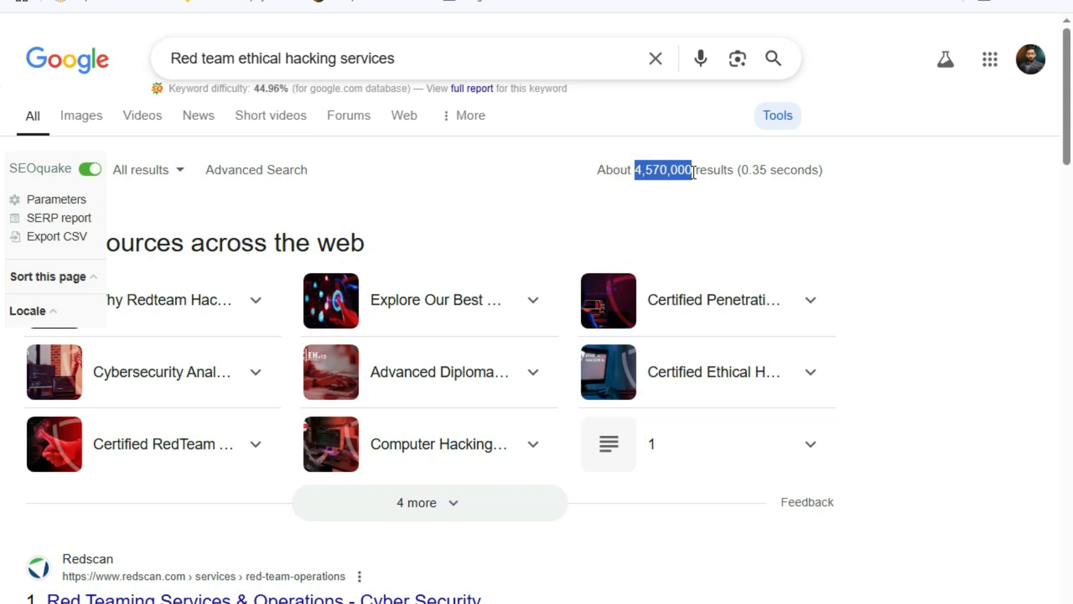
click(870, 186)
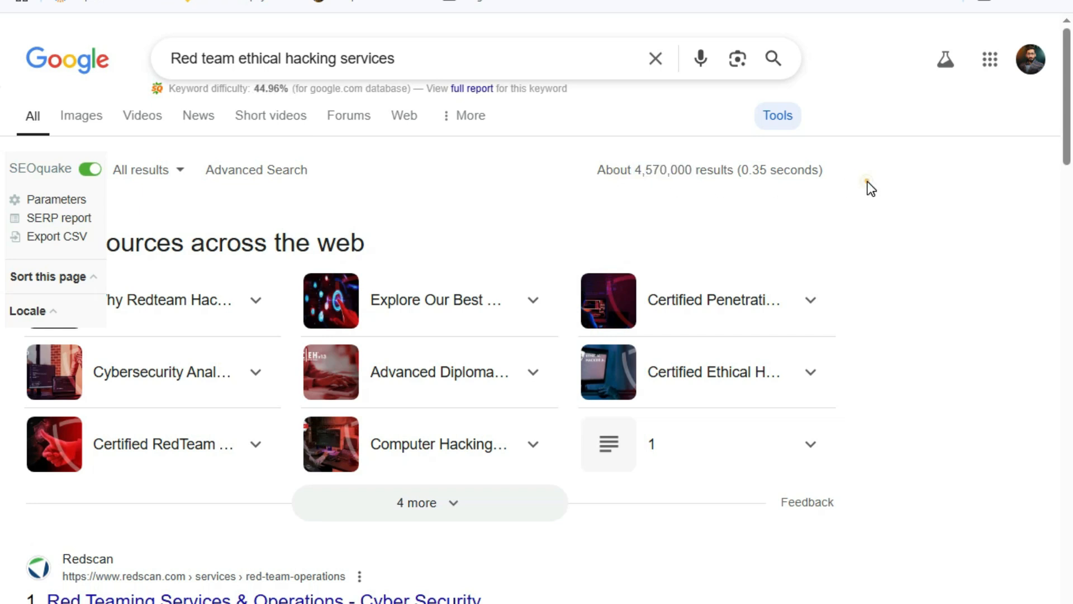
- Look through the whole first results page, including the SEOquake metrics shown for each ranked website
scroll(872, 190, down, 5)
scroll(872, 190, down, 1)
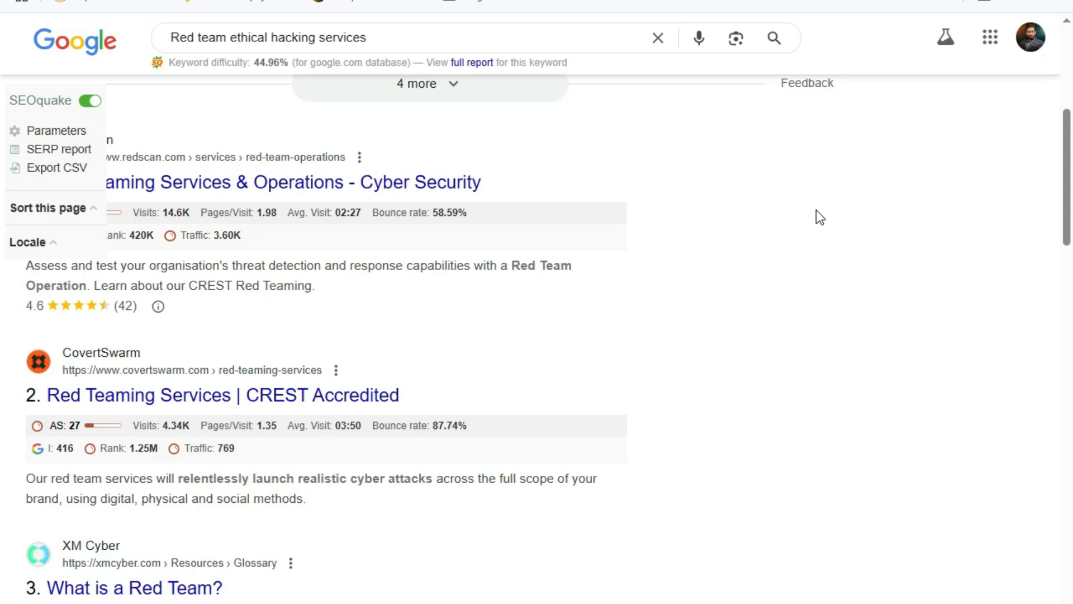
scroll(835, 244, down, 12)
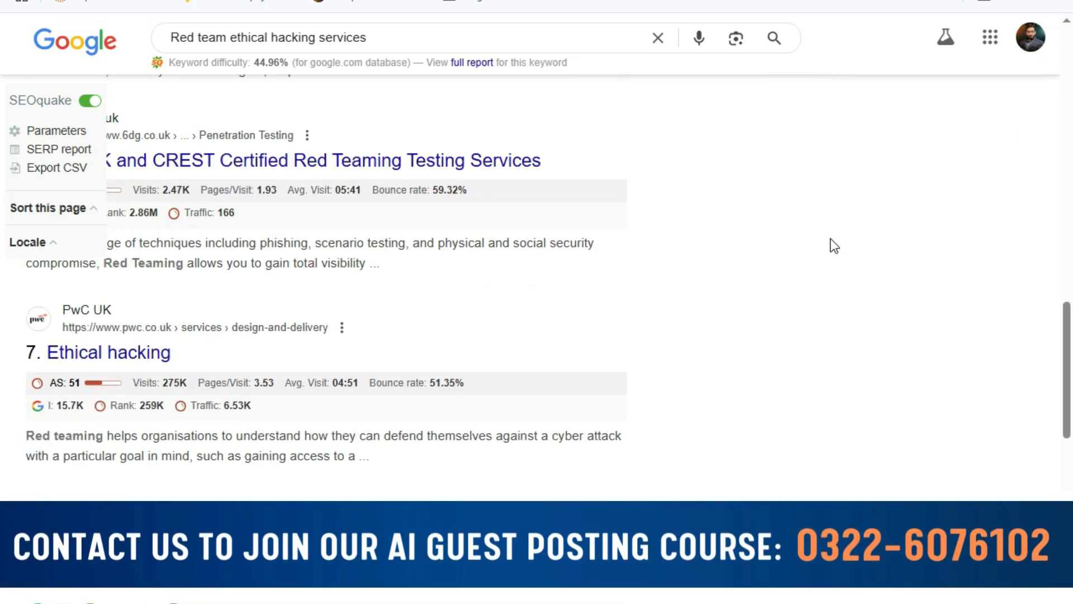
scroll(834, 246, up, 12)
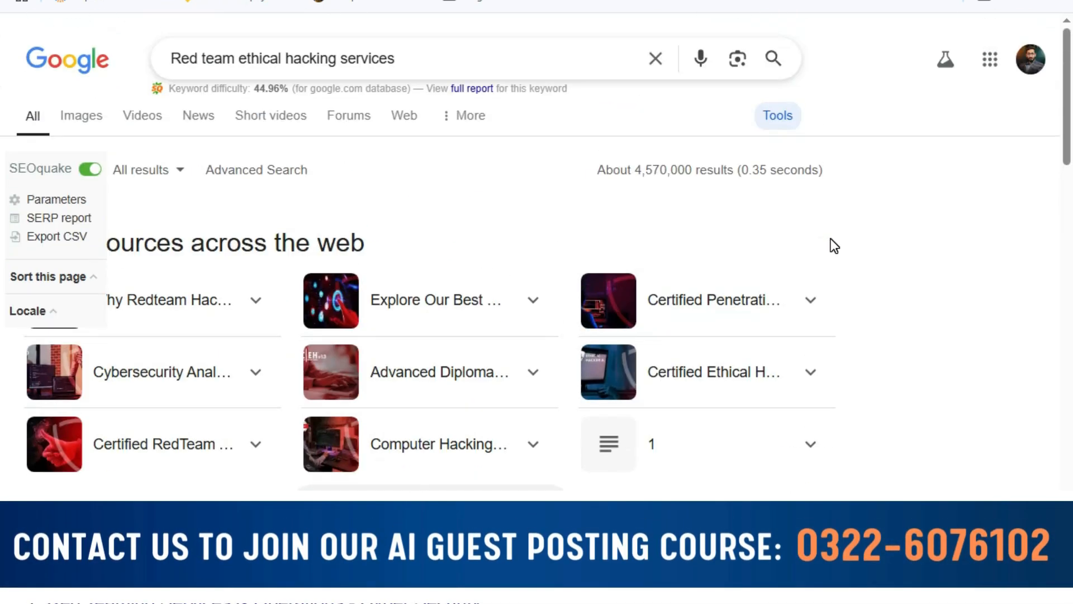
scroll(832, 246, down, 5)
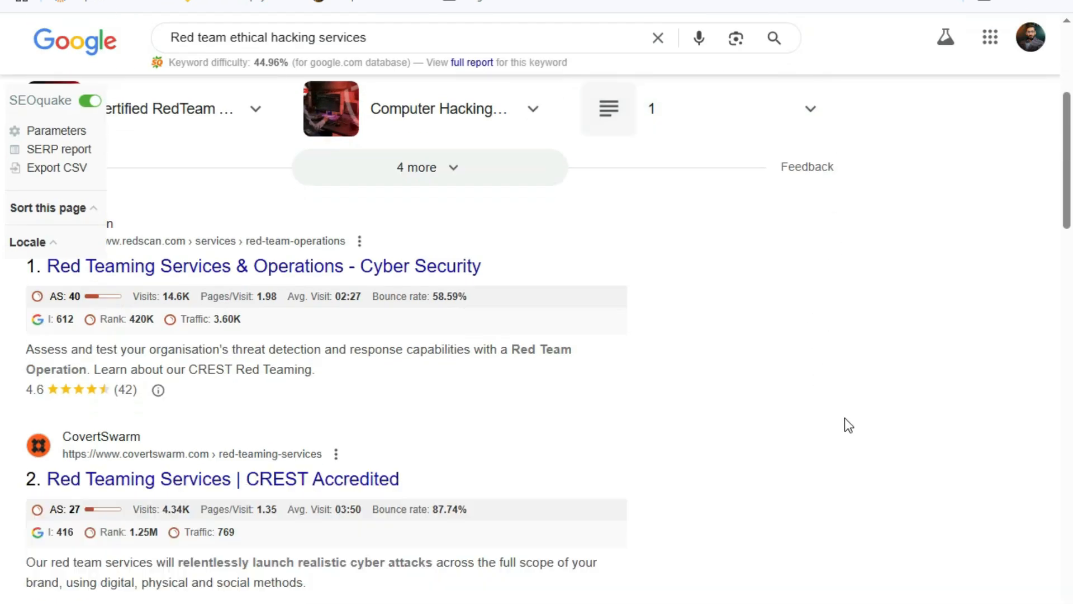
scroll(850, 426, down, 6)
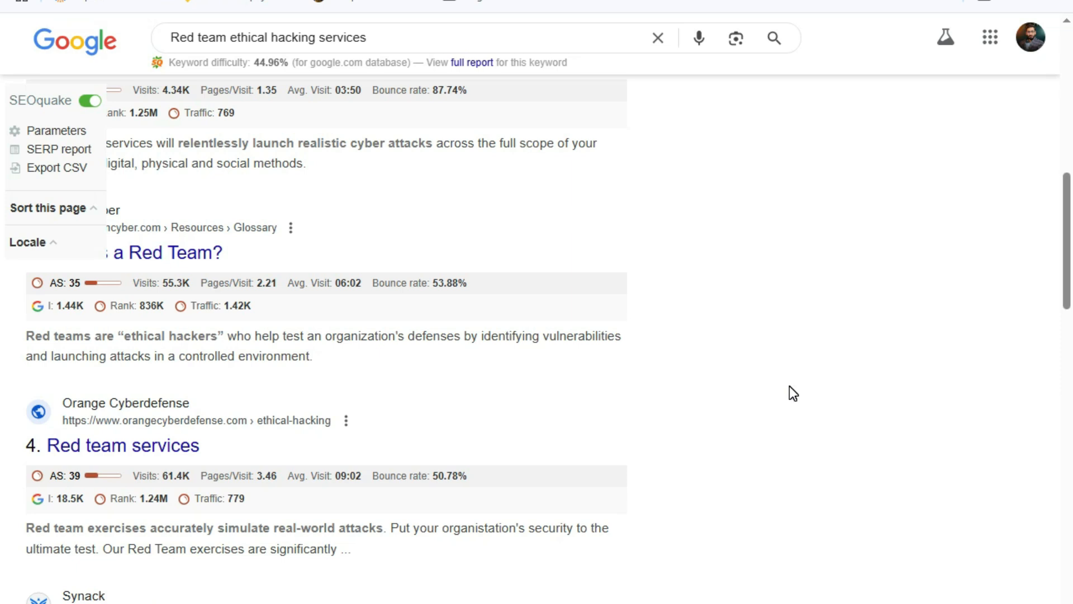
scroll(665, 577, down, 10)
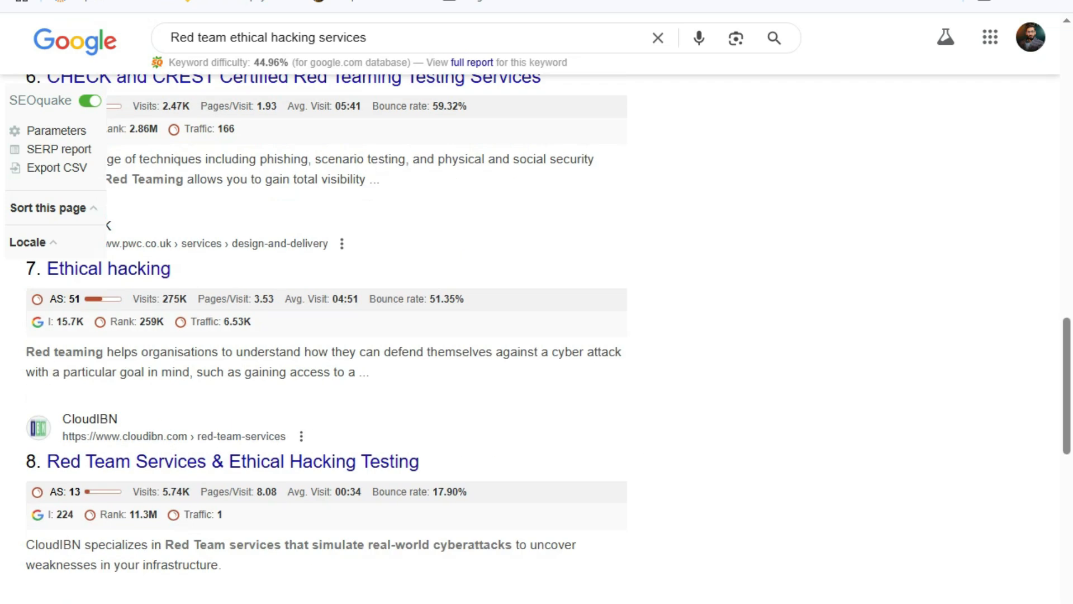
scroll(721, 584, down, 10)
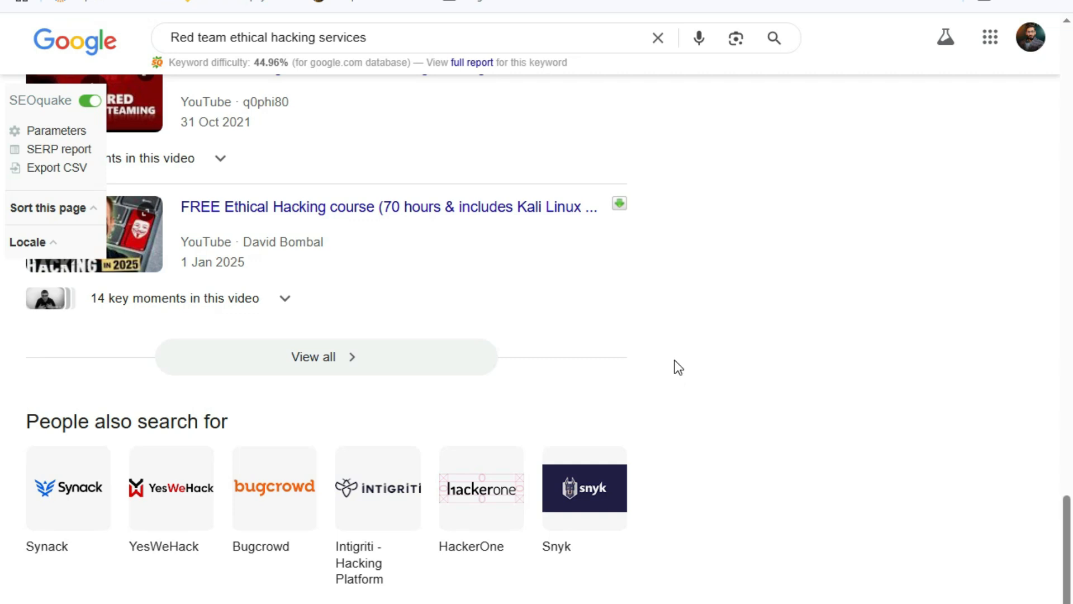
scroll(676, 358, up, 10)
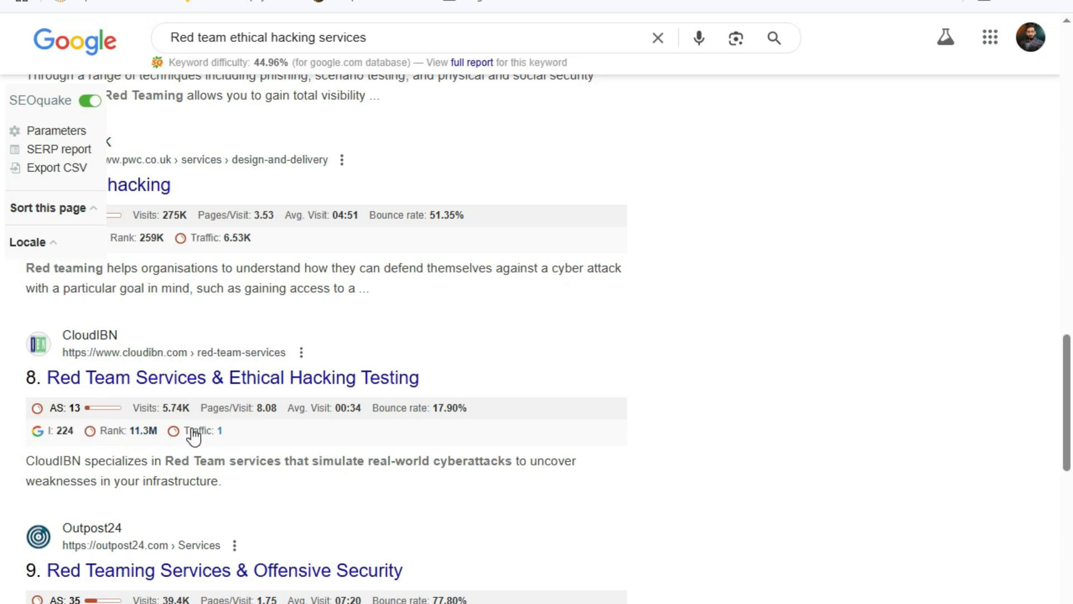
- View the SEOquake extension's Chrome Web Store page, return to the Google results, and check which SEOquake parameters are enabled
right_click(733, 2)
click(780, 9)
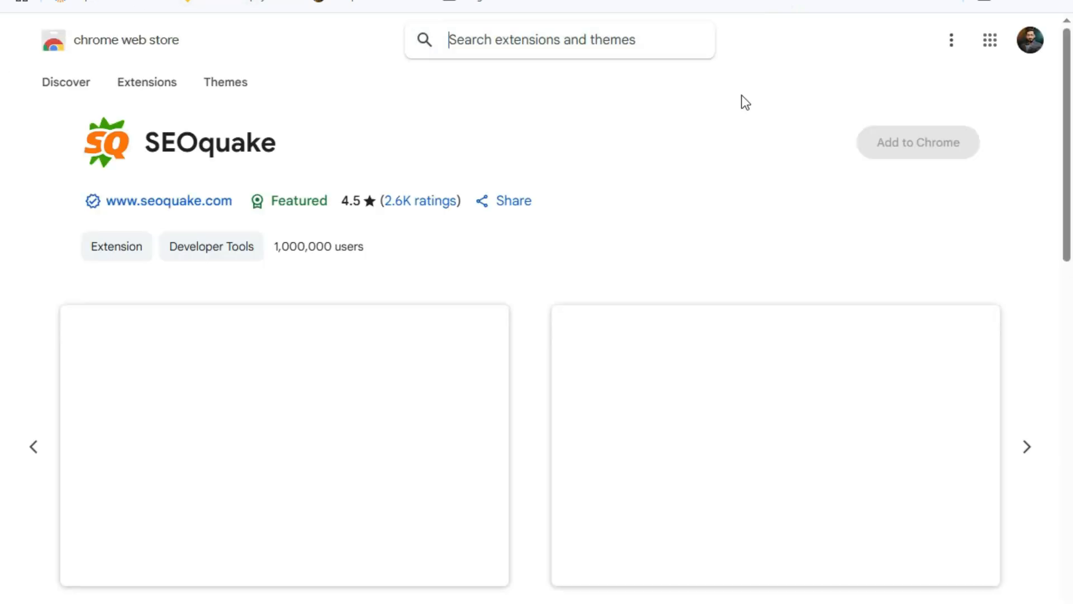
click(700, 6)
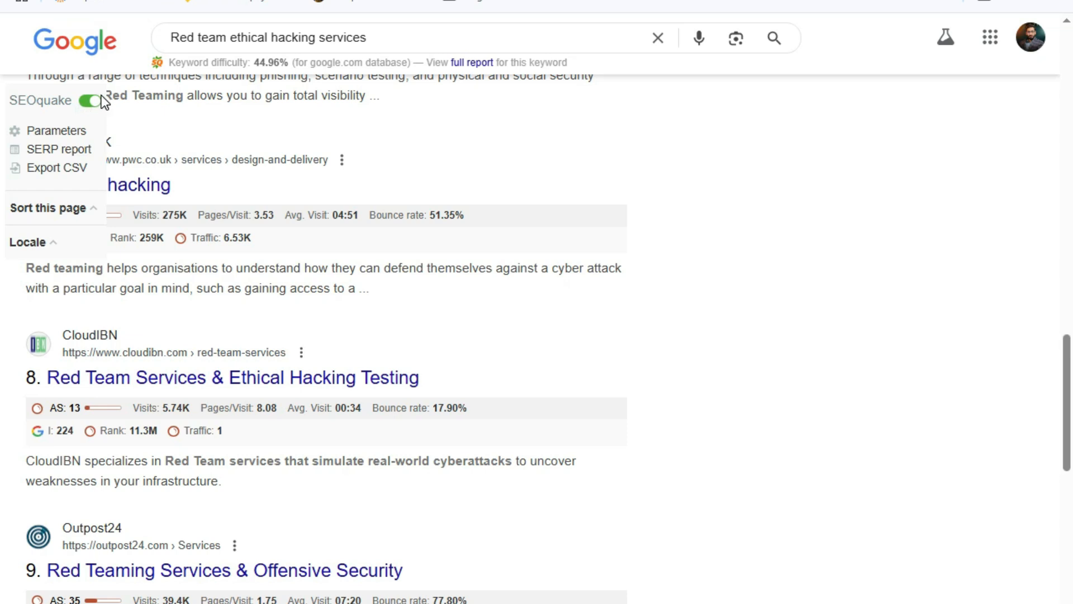
click(44, 132)
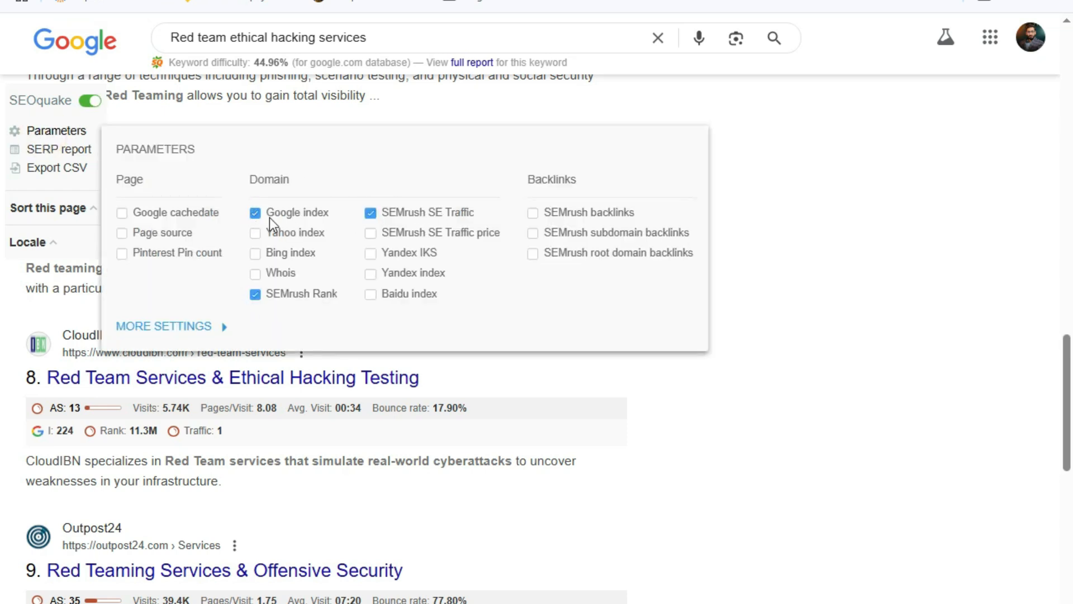
click(883, 307)
- Compare the SEMrush rank and traffic values of the listed websites across the search results
scroll(307, 599, up, 20)
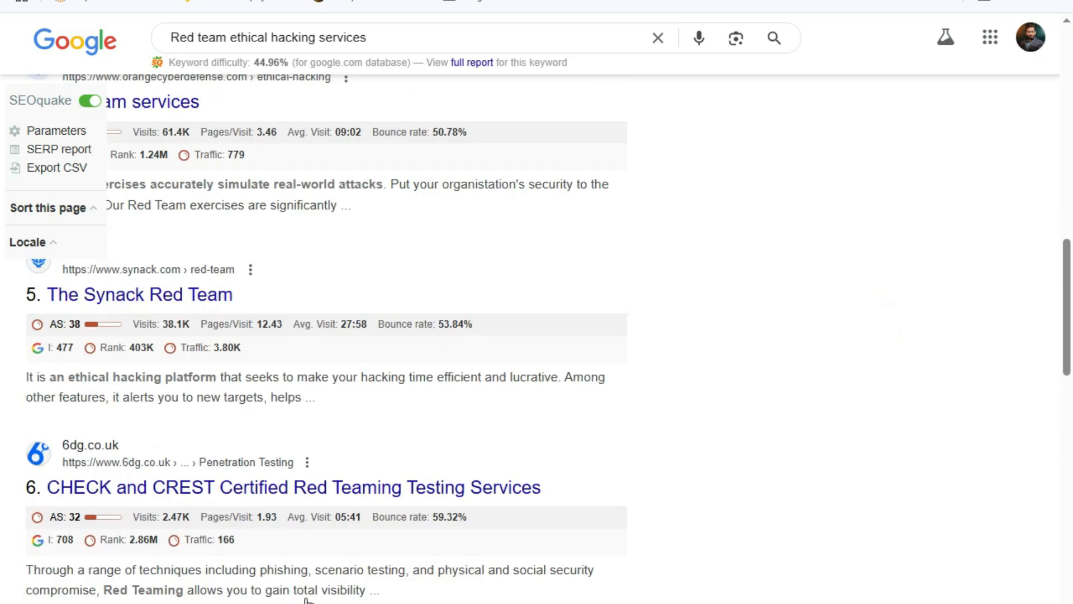
scroll(306, 602, down, 9)
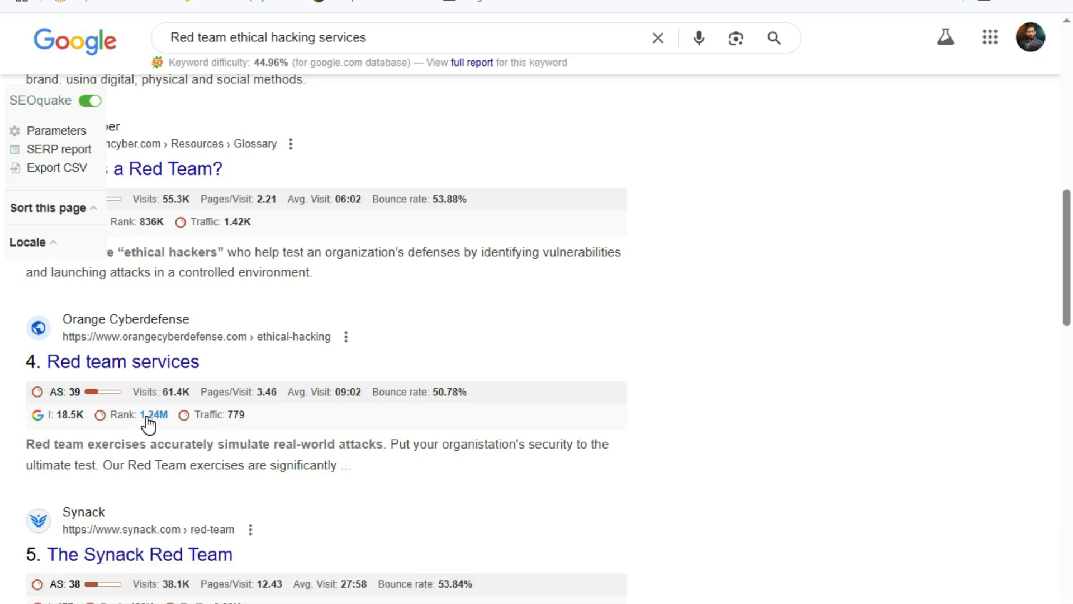
scroll(198, 424, down, 3)
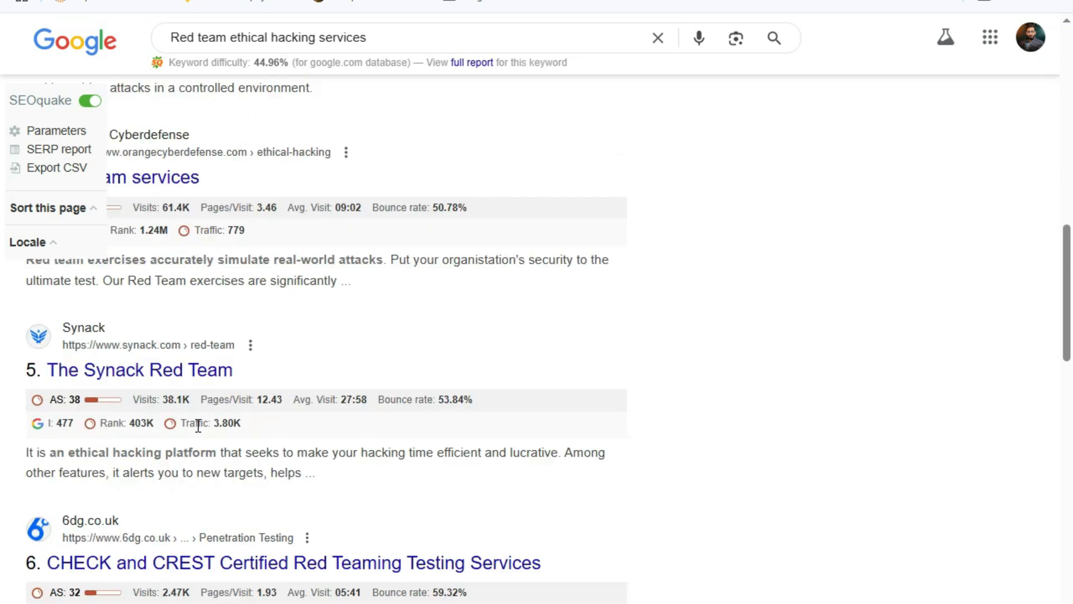
scroll(198, 424, down, 3)
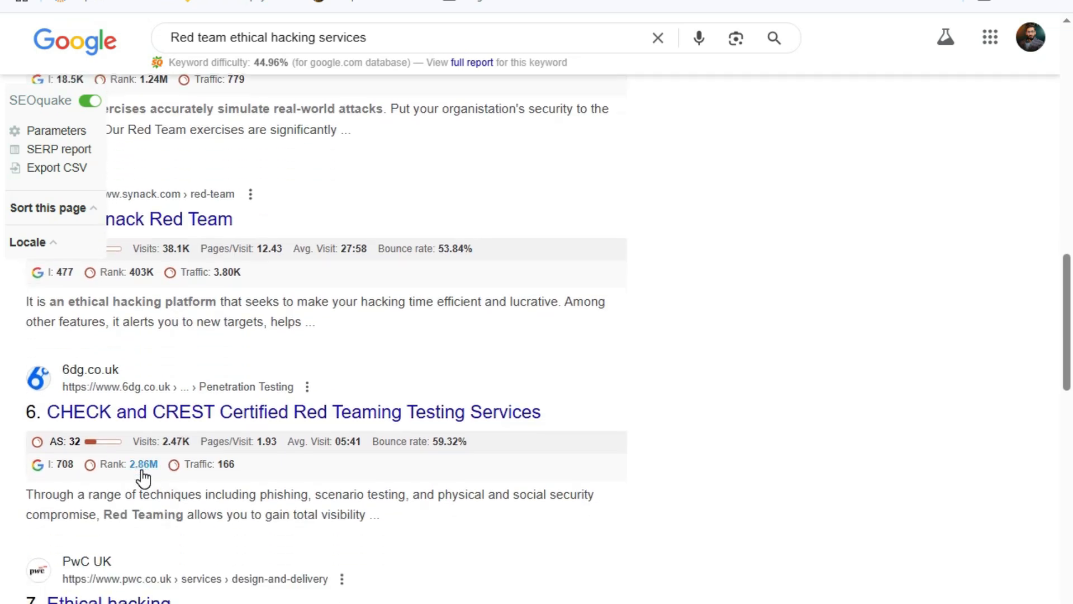
scroll(146, 476, down, 4)
scroll(128, 497, down, 4)
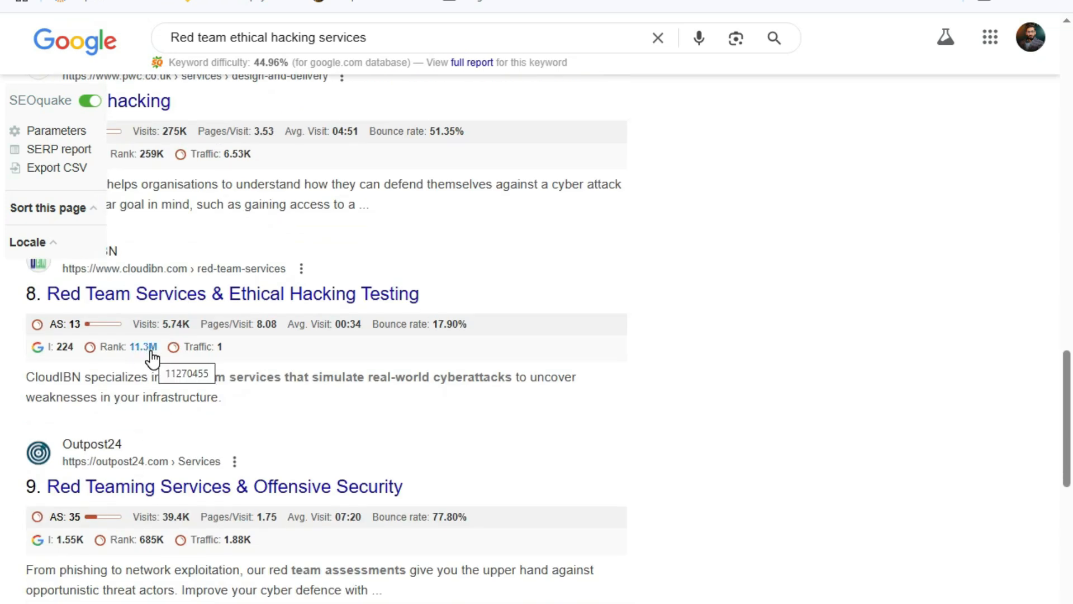
scroll(148, 354, down, 11)
scroll(337, 471, up, 13)
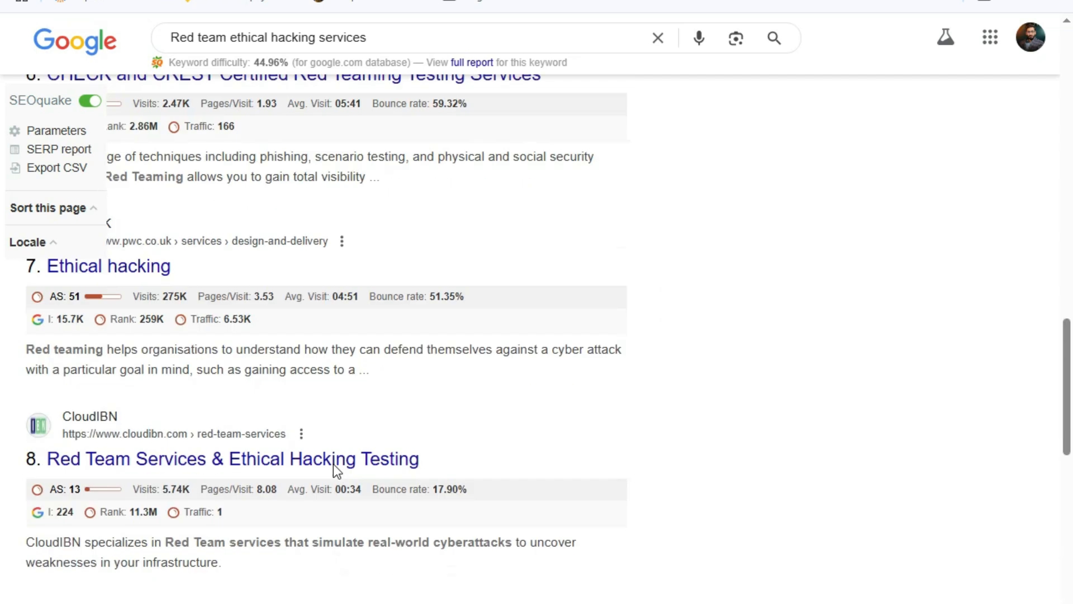
scroll(333, 465, up, 14)
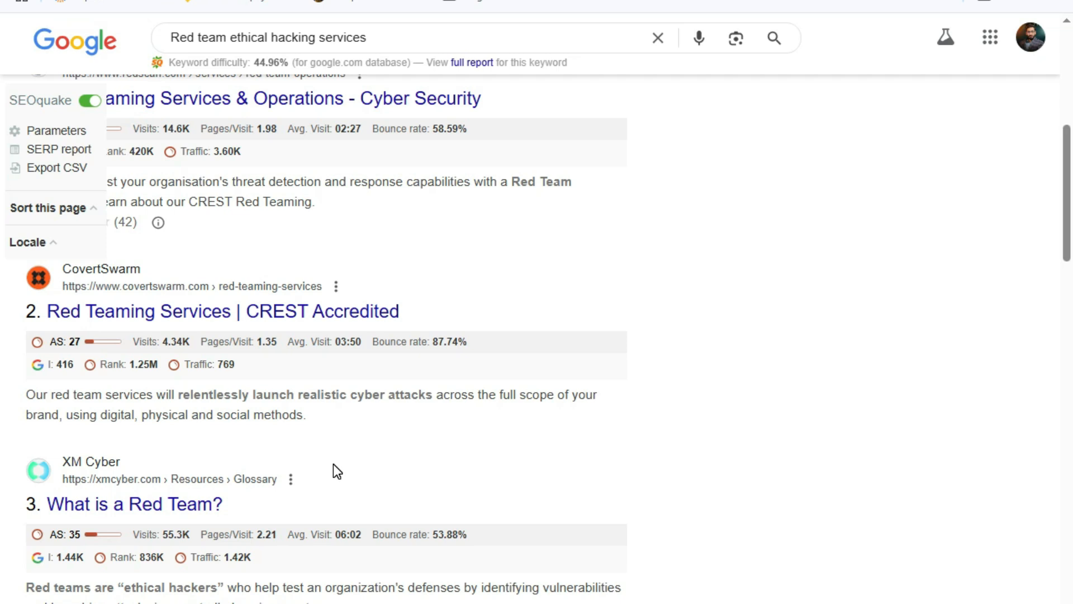
scroll(334, 465, up, 5)
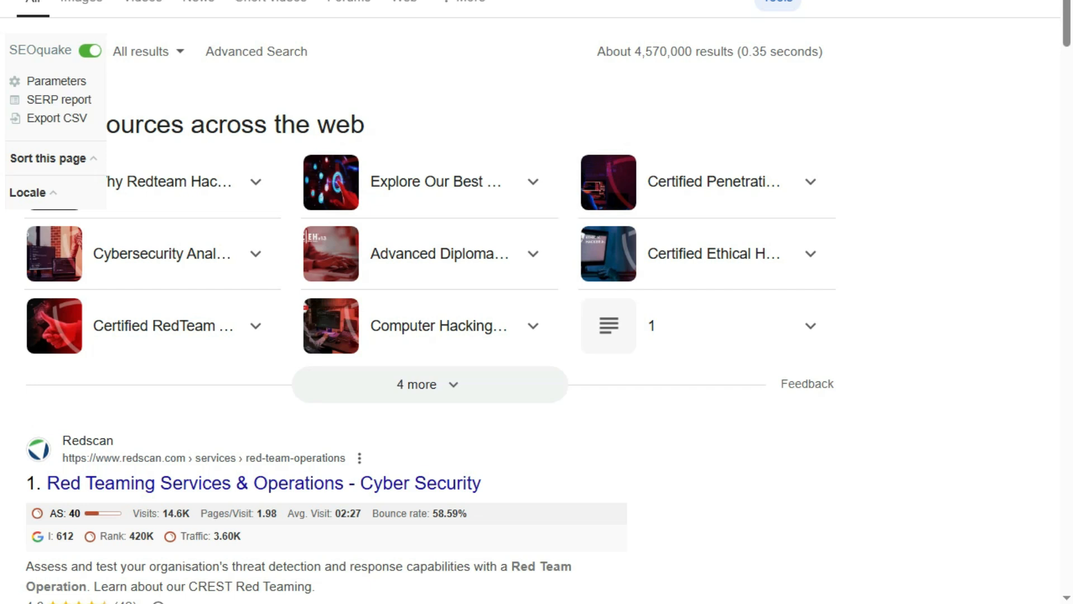
- Switch to the ChatGPT conversation and ask in Roman Urdu which countries offer services related to these keywords the most
key(ctrl+shift+Tab)
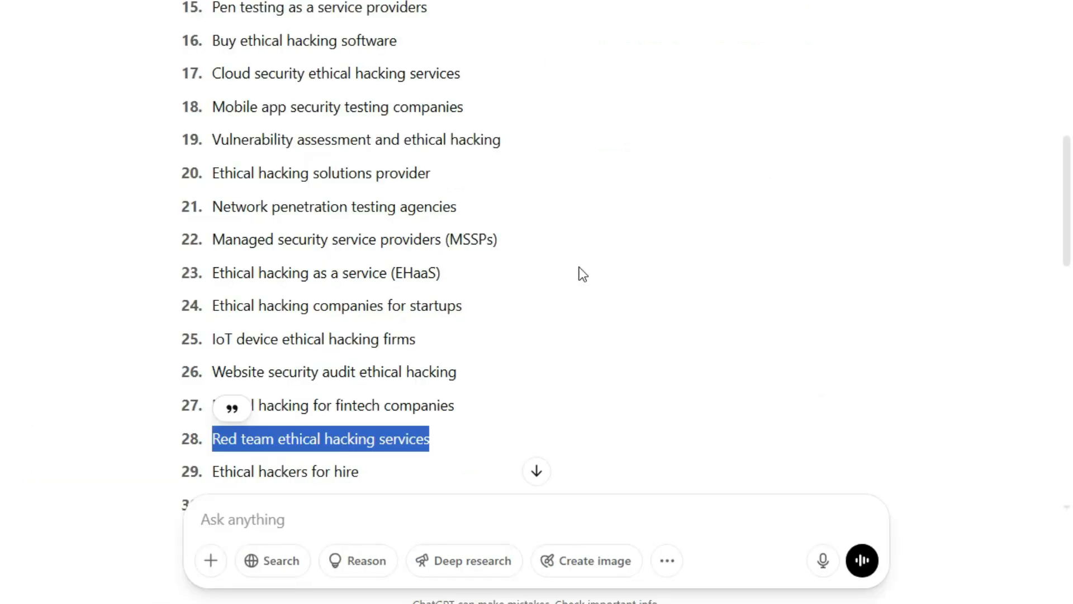
scroll(581, 274, down, 14)
scroll(619, 399, down, 1)
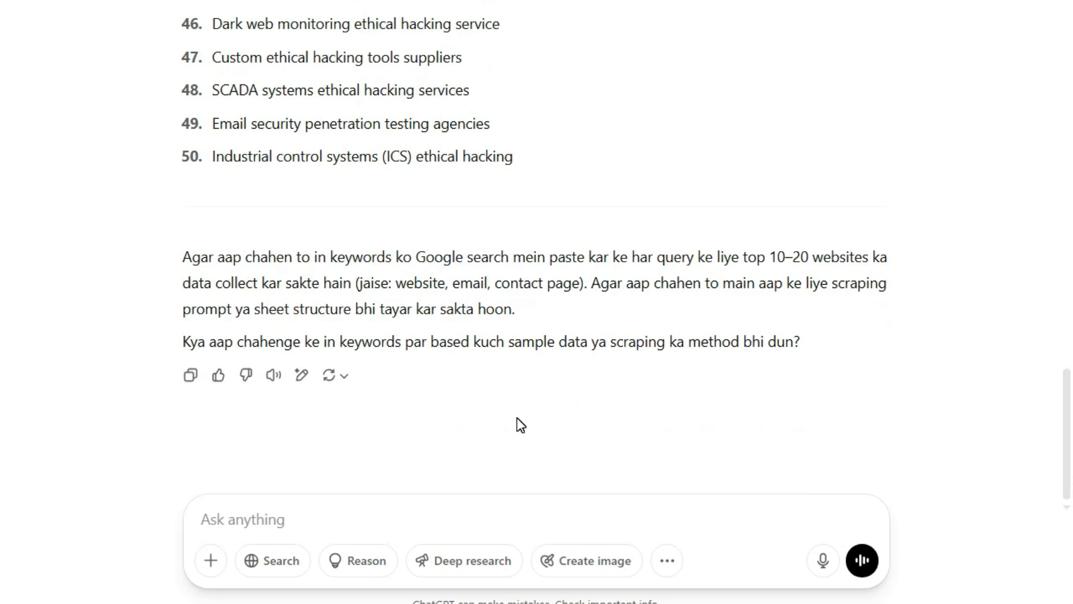
click(403, 504)
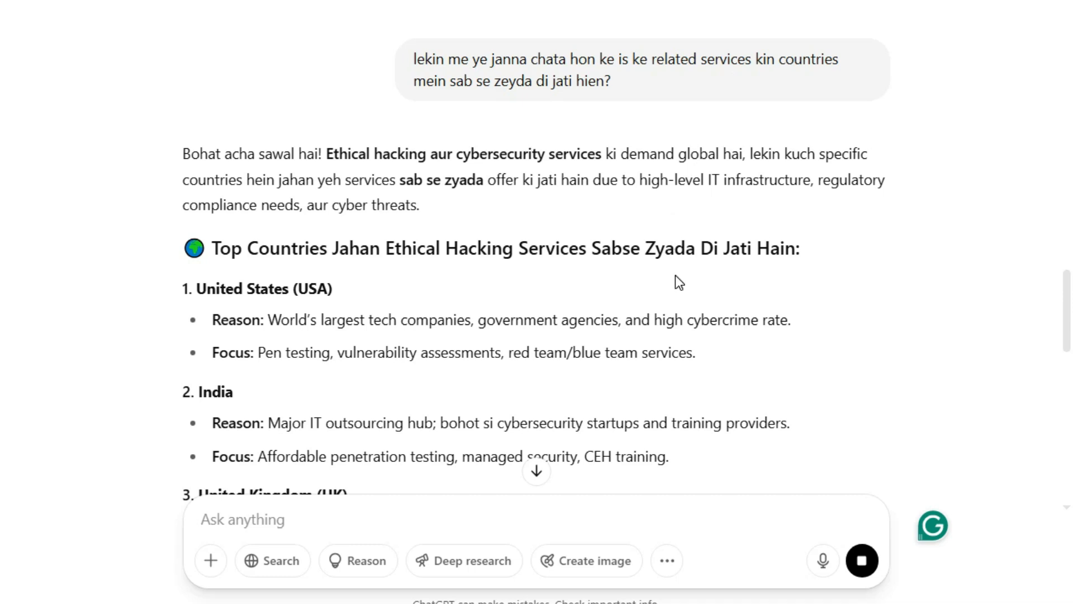
- Read through ChatGPT's ranked list of top countries for ethical hacking services, including each country's reason and focus
scroll(675, 274, down, 1)
scroll(677, 275, down, 3)
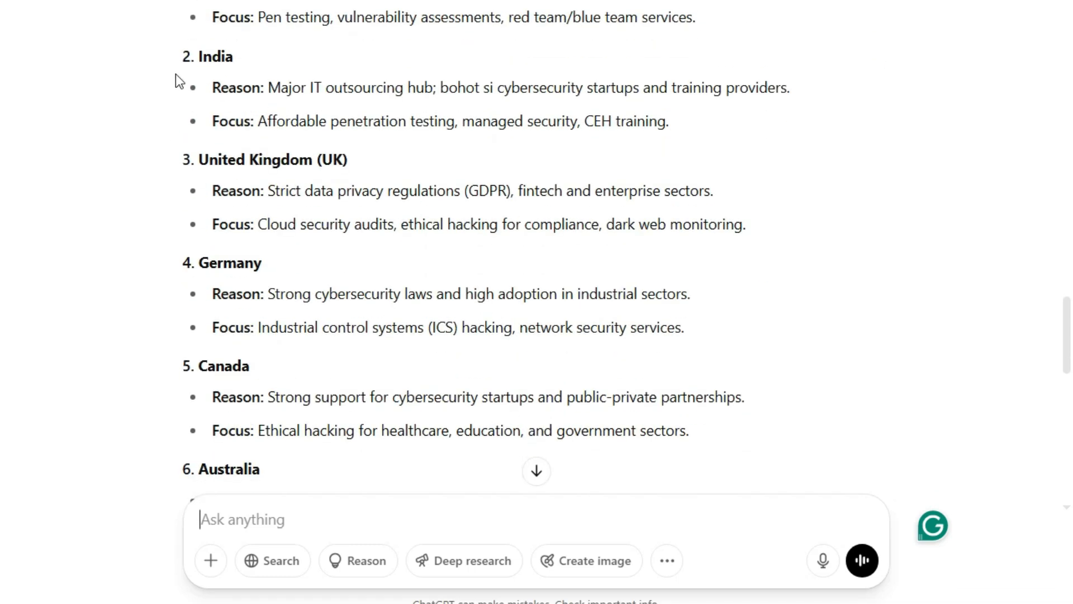
drag(184, 56, 338, 56)
click(338, 54)
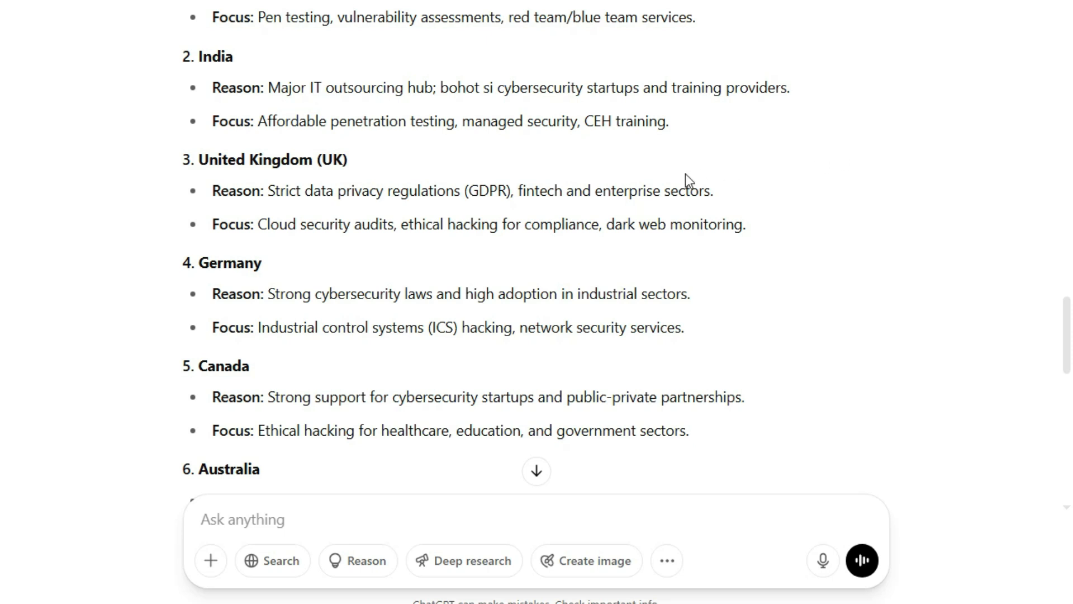
scroll(374, 276, down, 7)
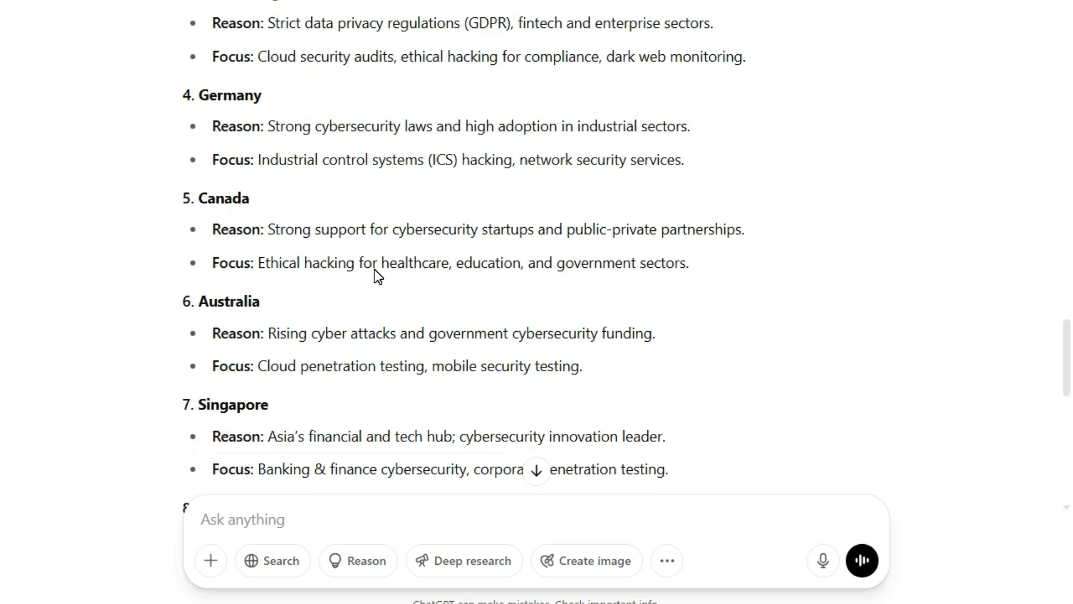
scroll(433, 276, down, 9)
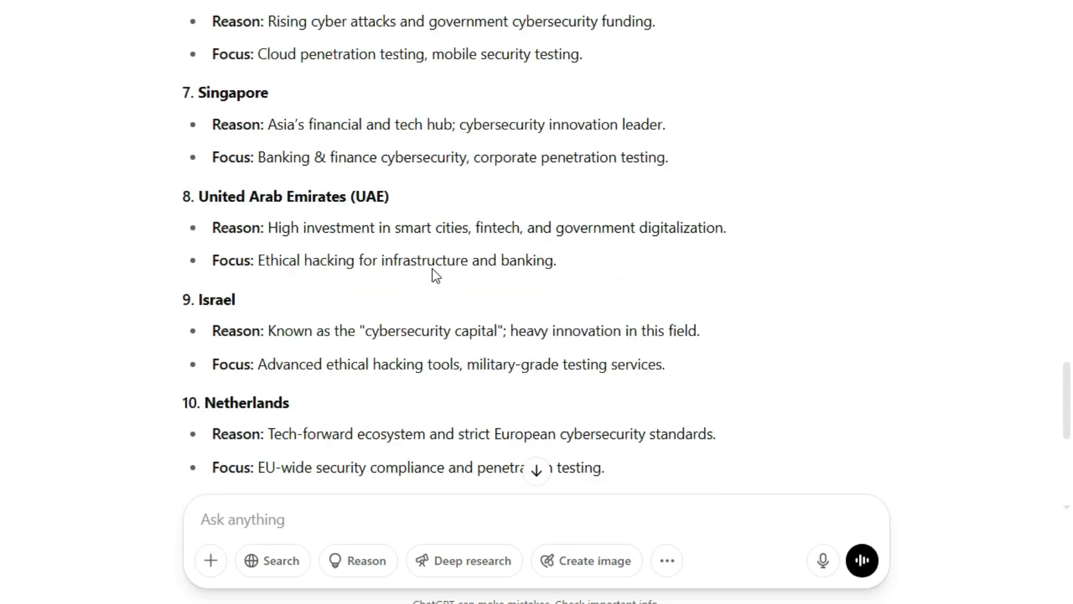
scroll(887, 346, up, 20)
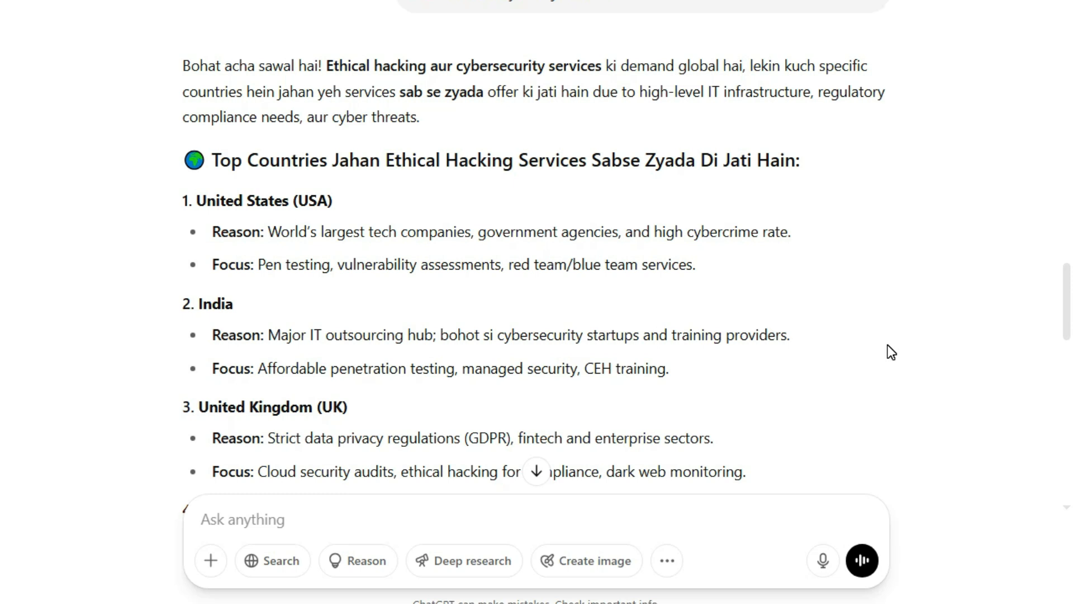
scroll(503, 400, down, 3)
scroll(504, 400, up, 3)
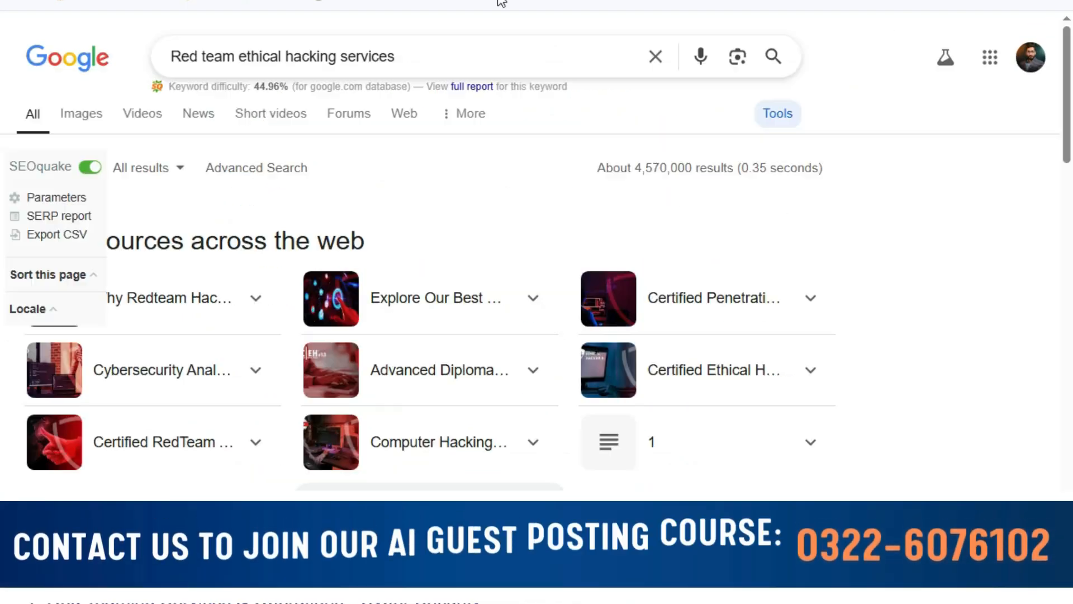
- Switch to the Google results and search for "Red team ethical hacking services in uk"
click(467, 53)
text(in uk)
key(Return)
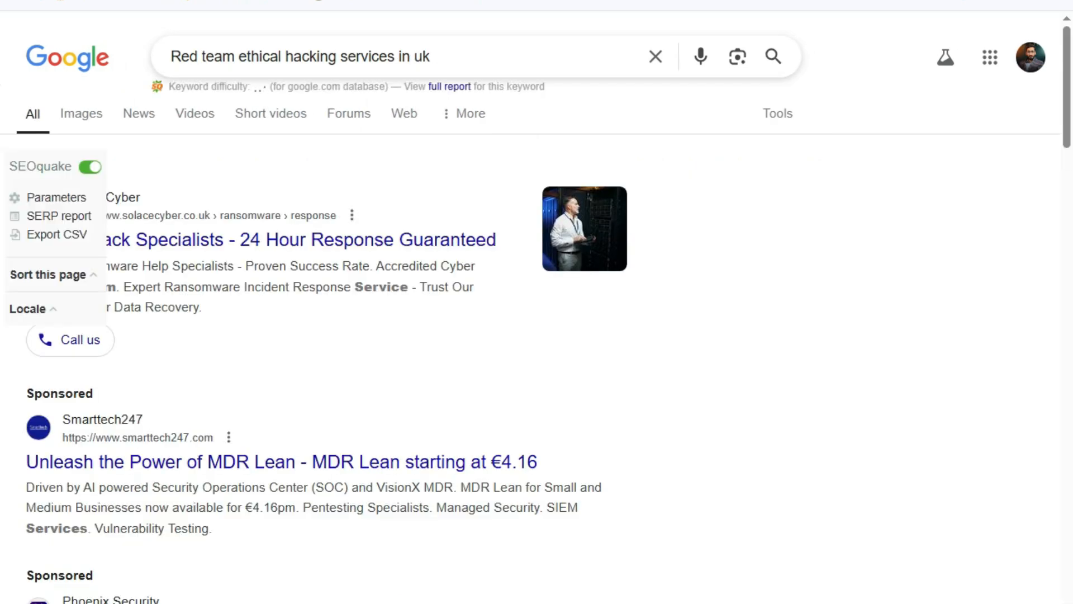
- Examine the whole first page of UK results, including the SEOquake authority, visits, rank and traffic metrics of each website
scroll(156, 444, down, 3)
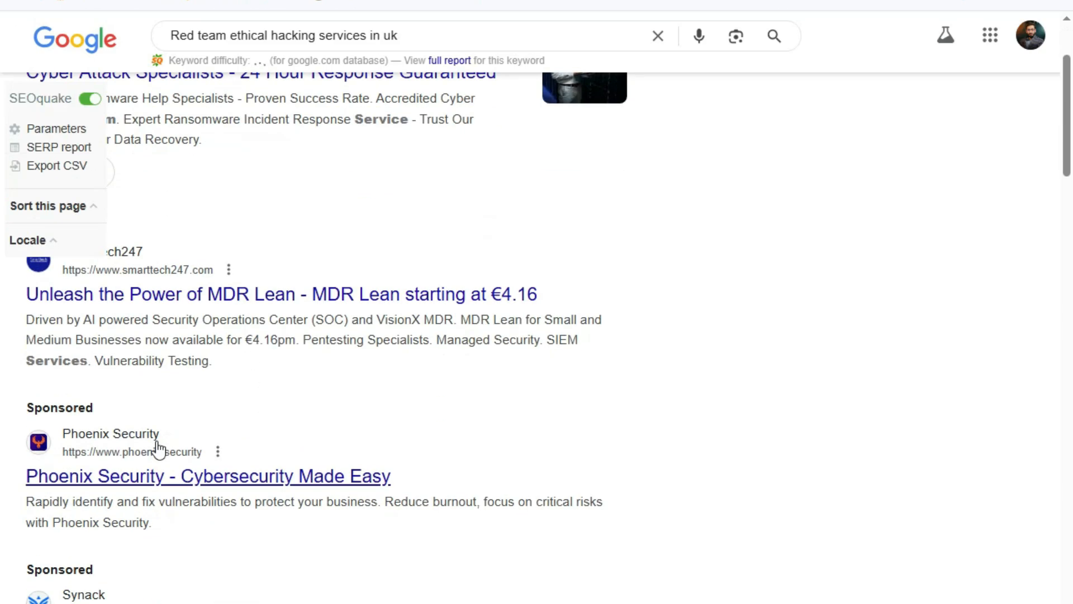
scroll(364, 479, down, 7)
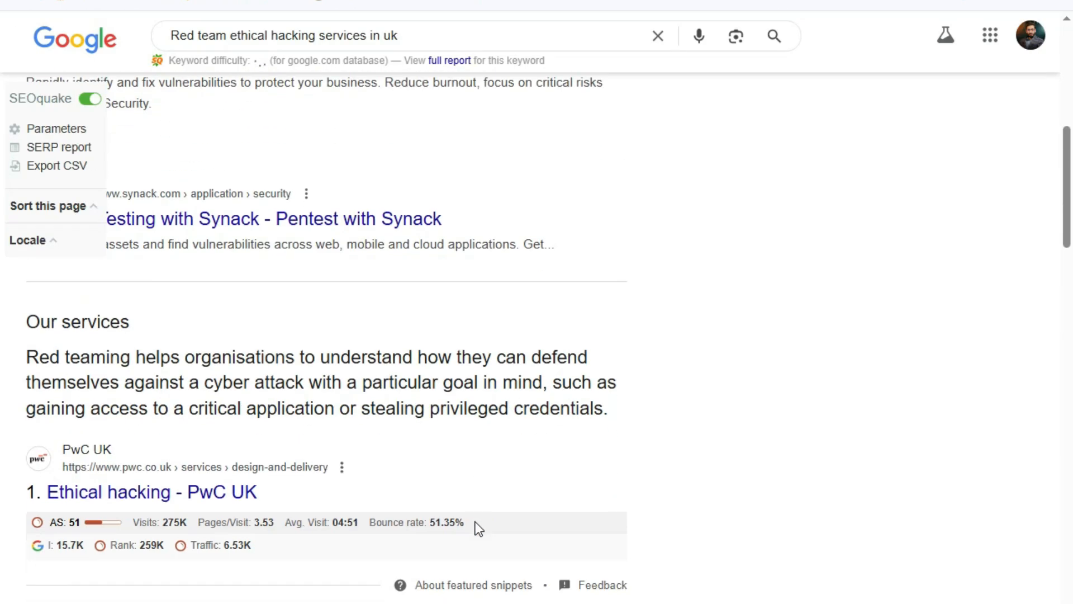
scroll(834, 380, down, 4)
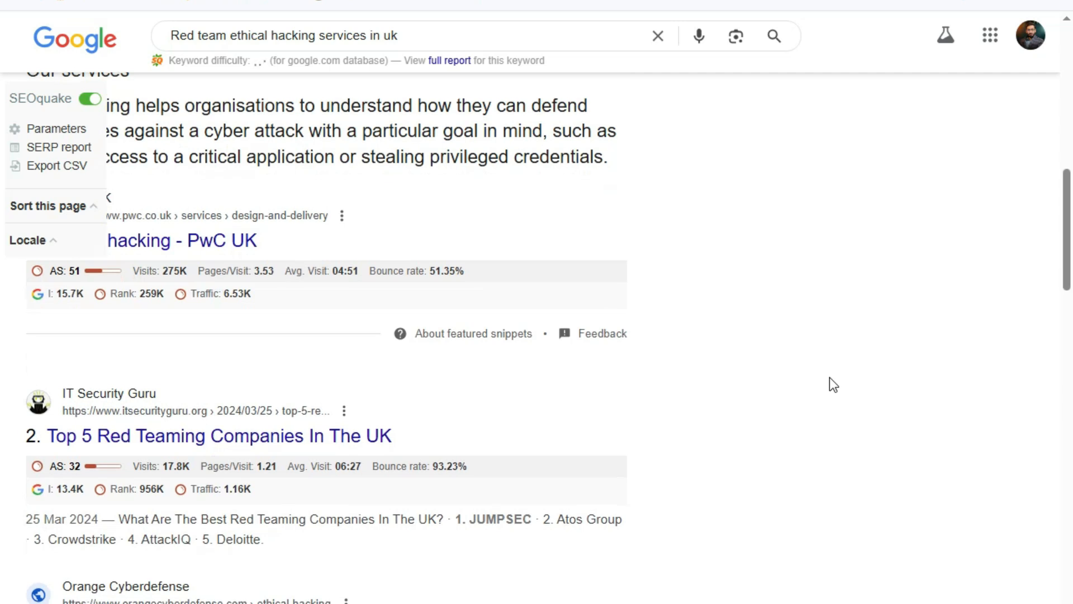
scroll(829, 377, down, 4)
scroll(829, 377, down, 4)
scroll(829, 376, down, 15)
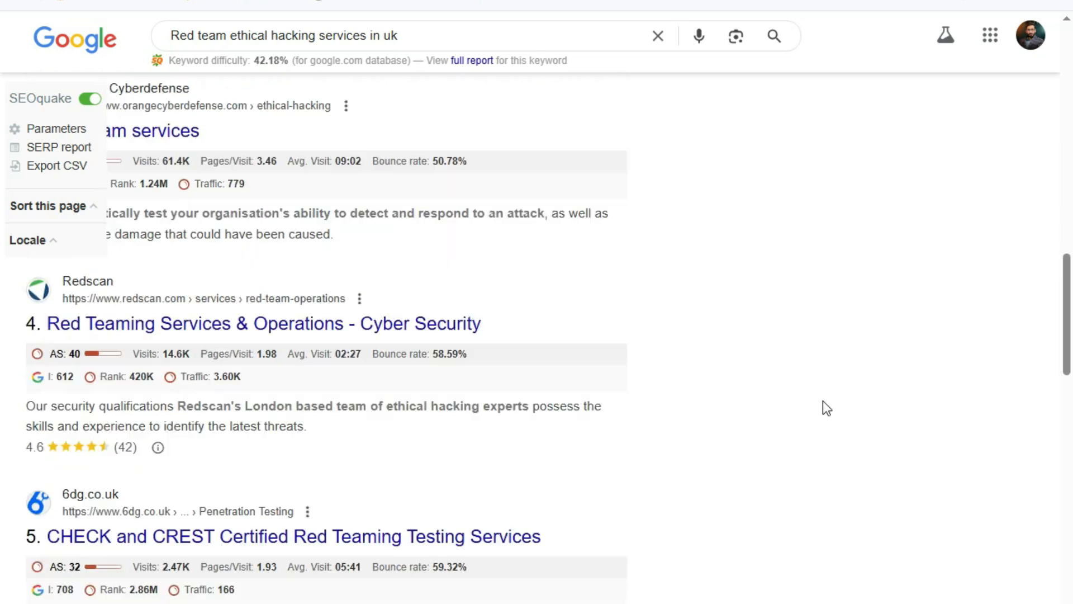
scroll(822, 400, down, 11)
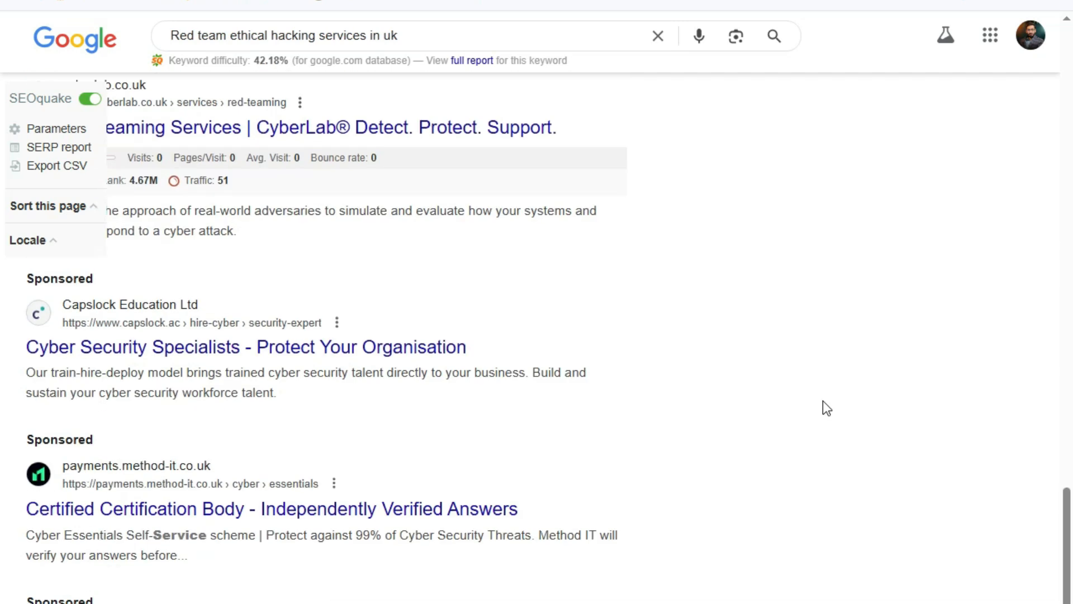
scroll(588, 572, up, 20)
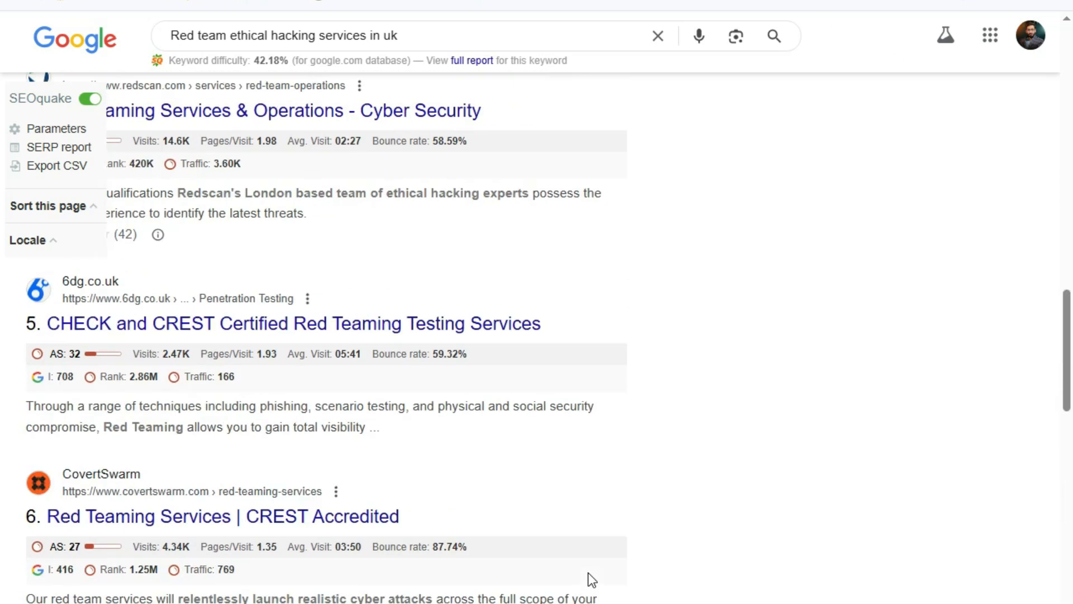
scroll(746, 574, down, 7)
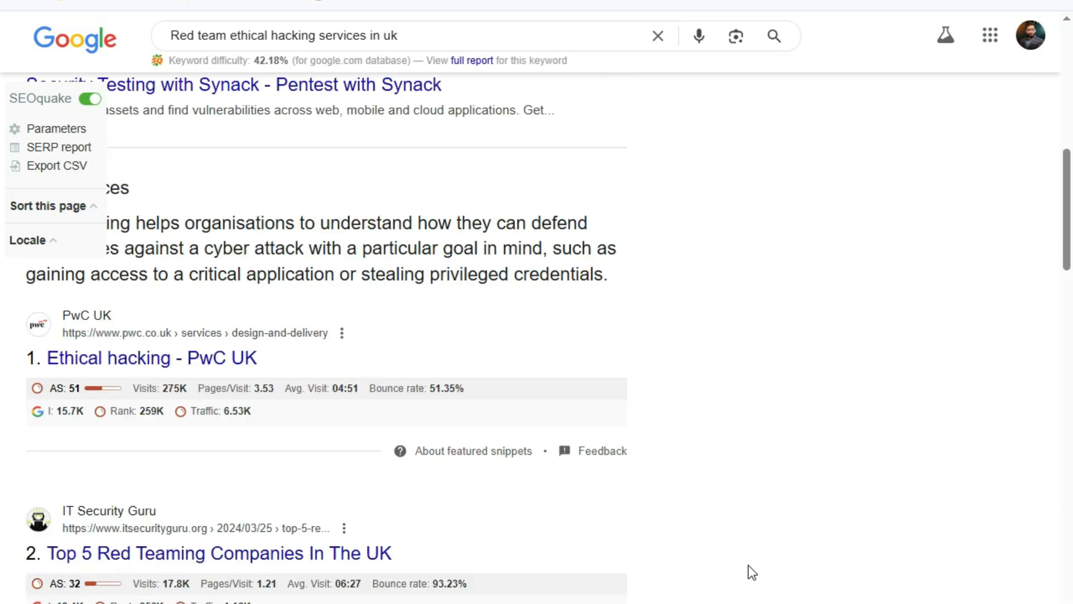
scroll(132, 379, up, 2)
mouse_move(236, 385)
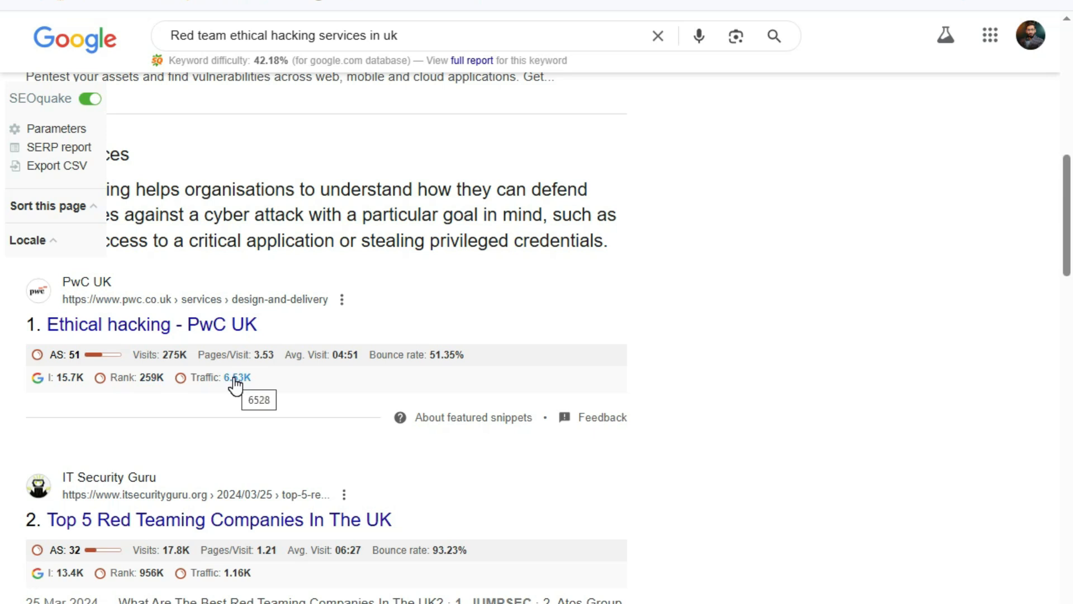
scroll(235, 385, down, 20)
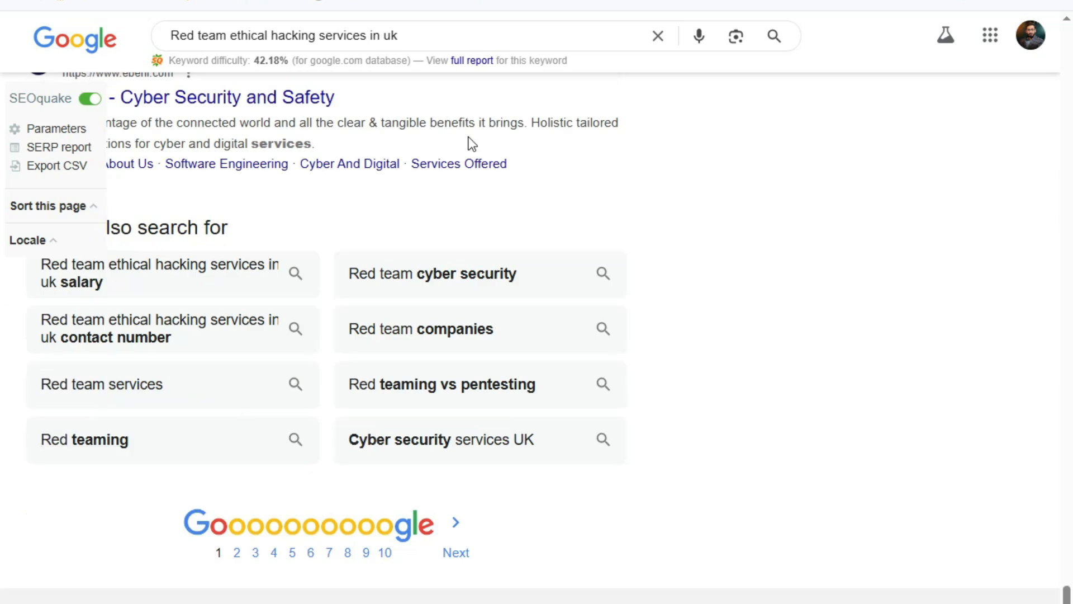
scroll(618, 308, up, 15)
scroll(617, 308, up, 15)
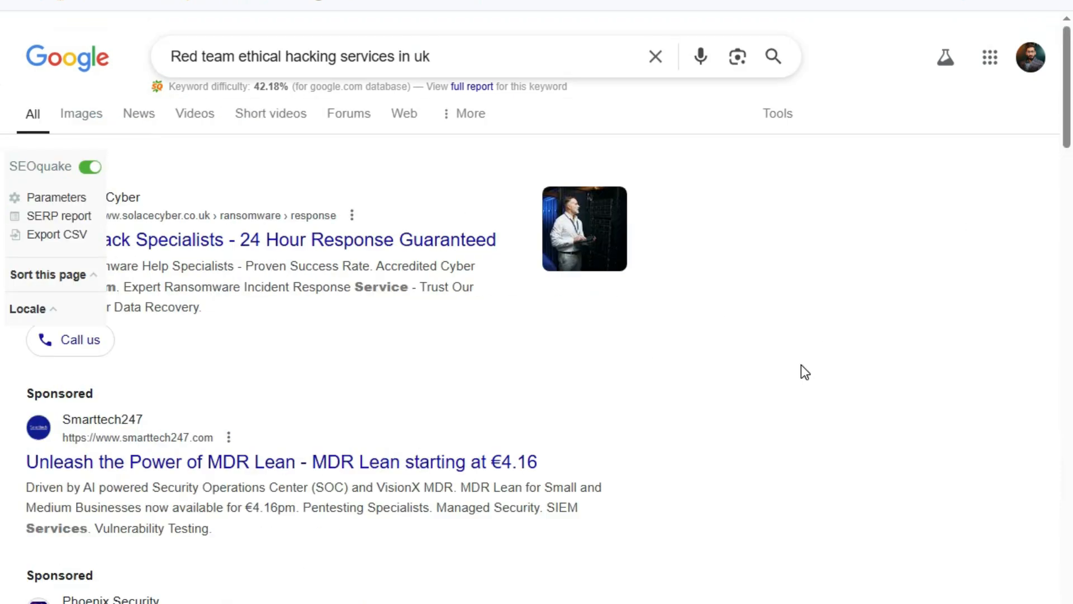
- Display the search tools and open the custom date range filter, with the SEOquake overlay turned off
click(789, 118)
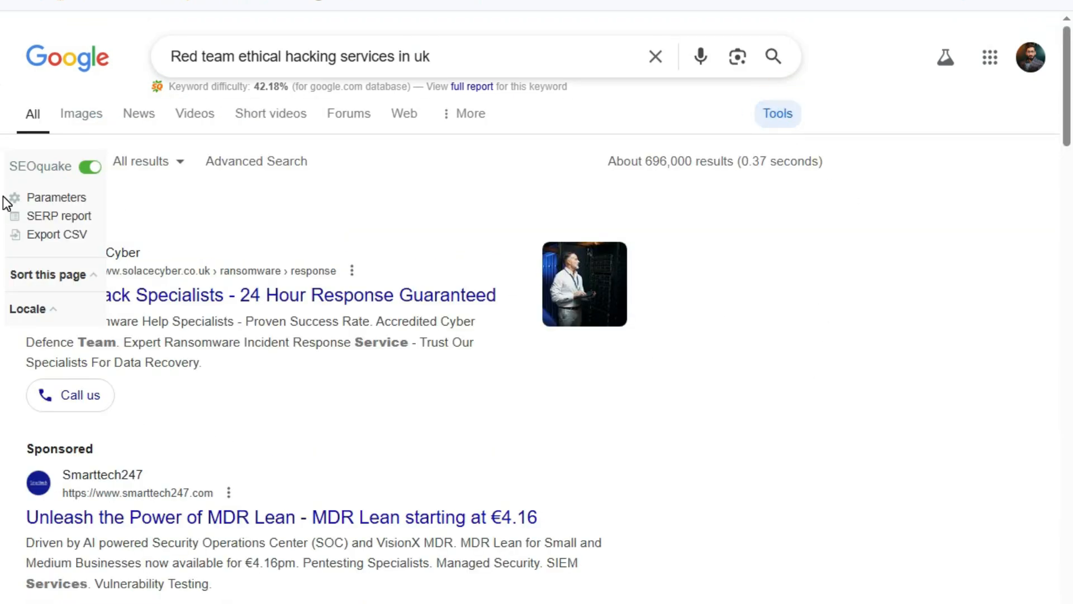
click(87, 167)
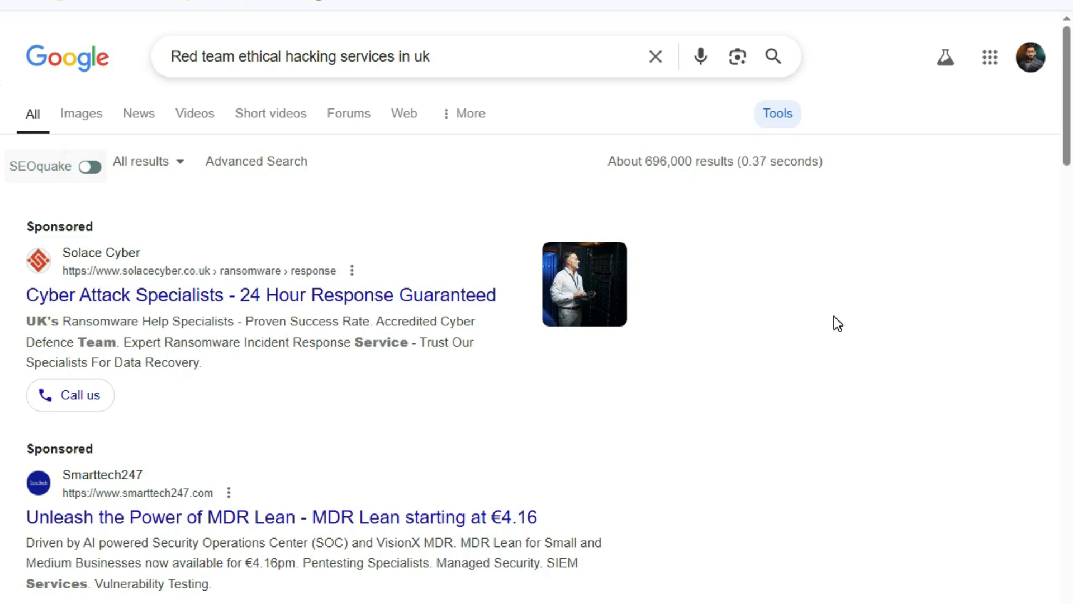
key(ctrl+plus)
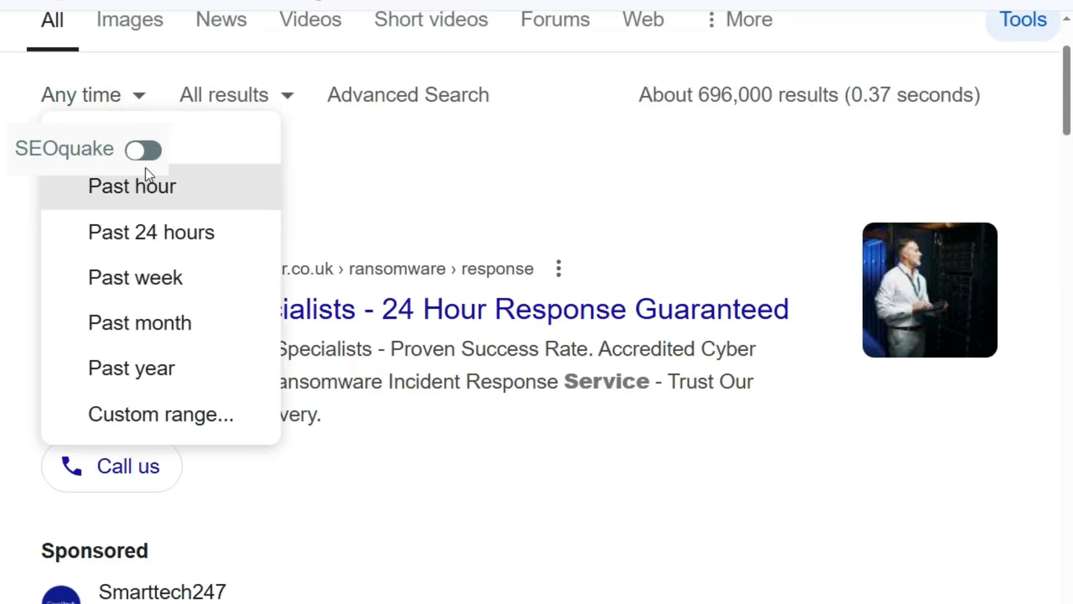
click(149, 151)
click(150, 151)
click(121, 91)
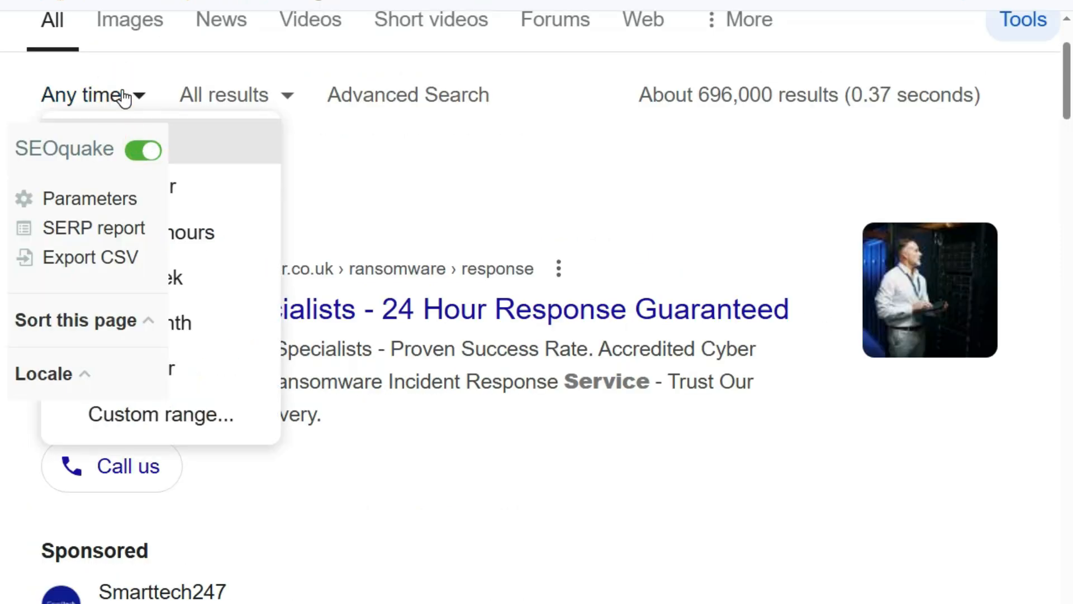
click(135, 158)
click(151, 416)
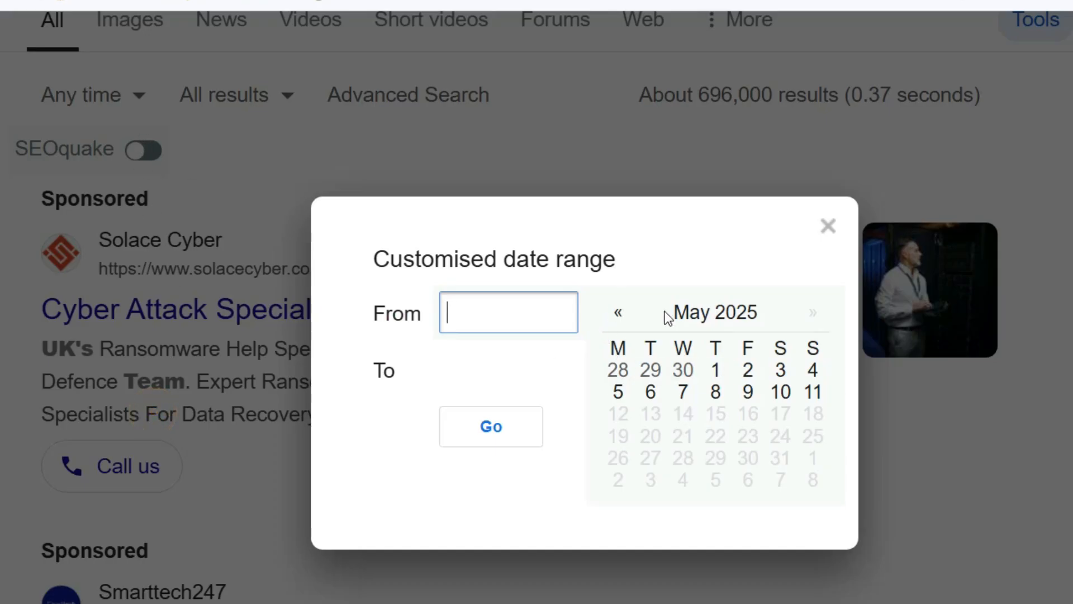
- Limit the Google results to the custom date range from 12/1/2023 to 12/31/2023
click(621, 315)
click(621, 314)
click(621, 315)
click(621, 315)
click(622, 314)
click(622, 315)
click(621, 315)
click(621, 315)
click(621, 315)
click(621, 314)
click(621, 315)
click(621, 315)
click(622, 315)
click(622, 315)
click(621, 315)
click(621, 314)
click(622, 315)
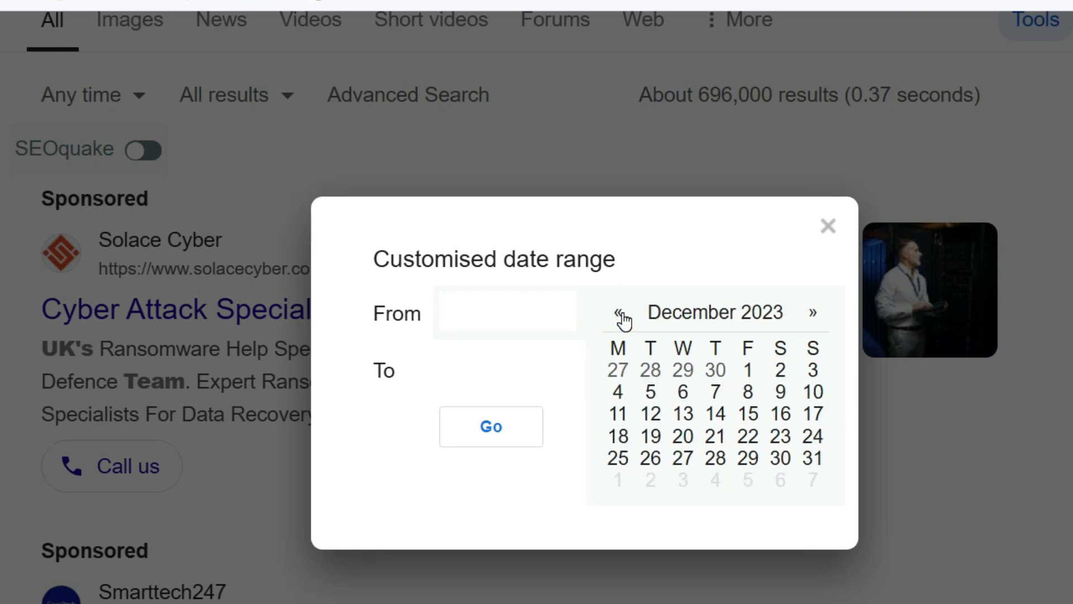
click(491, 314)
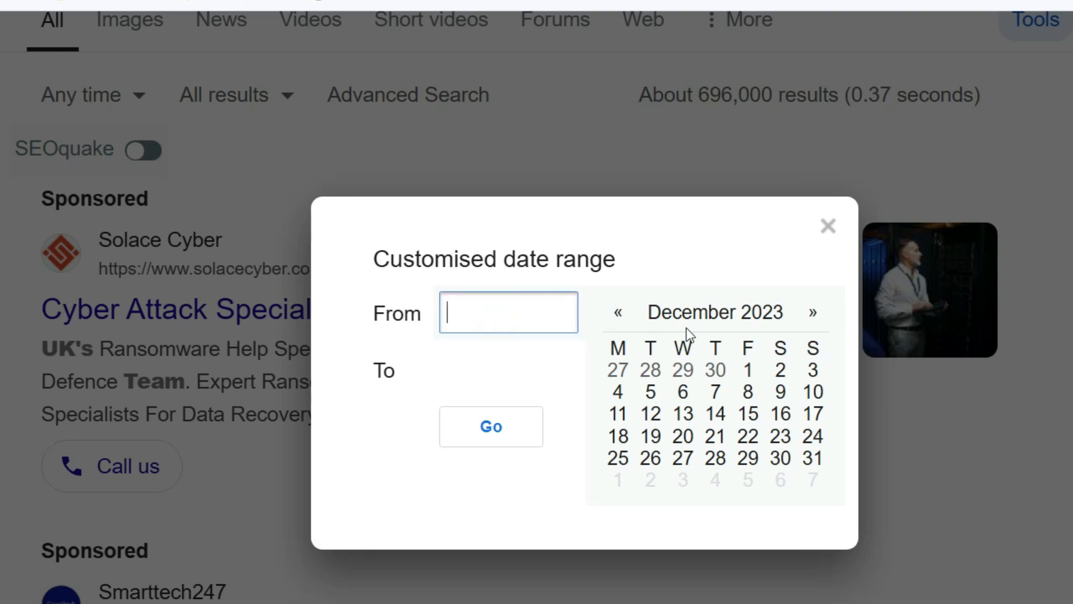
click(748, 370)
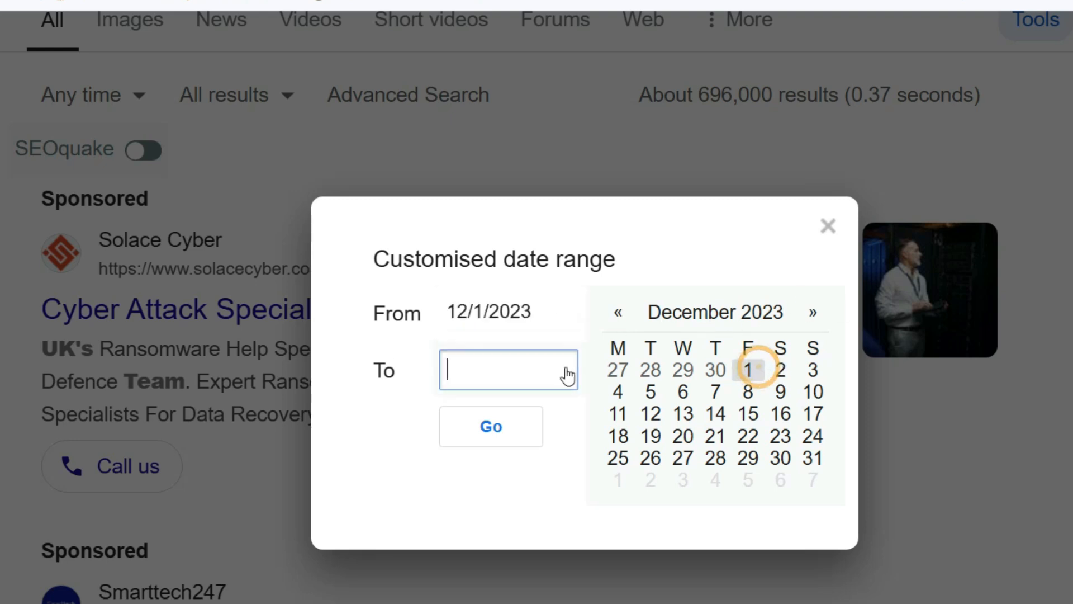
click(813, 458)
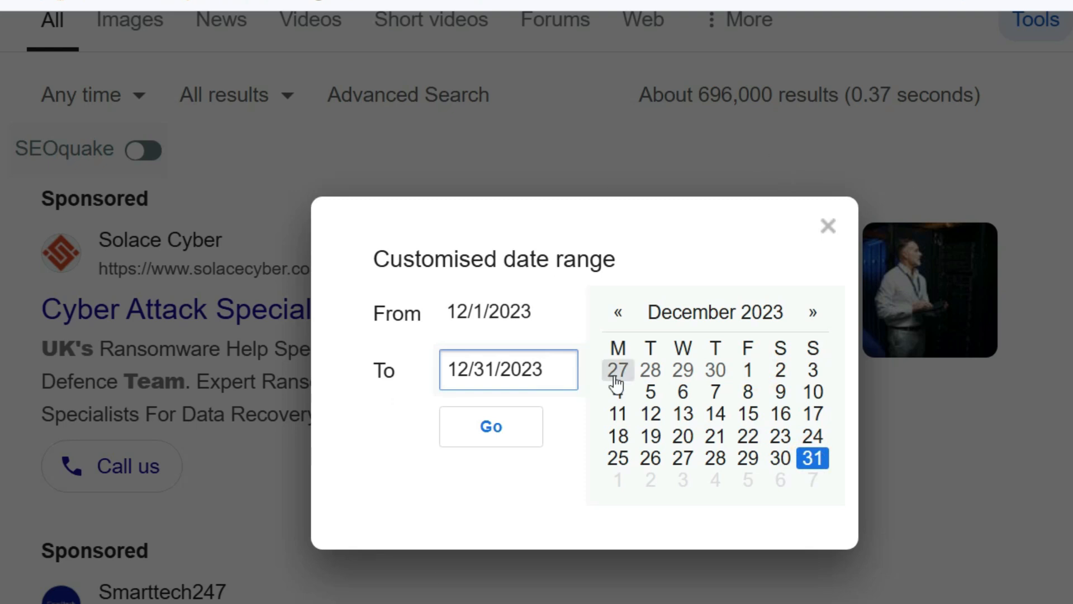
click(528, 428)
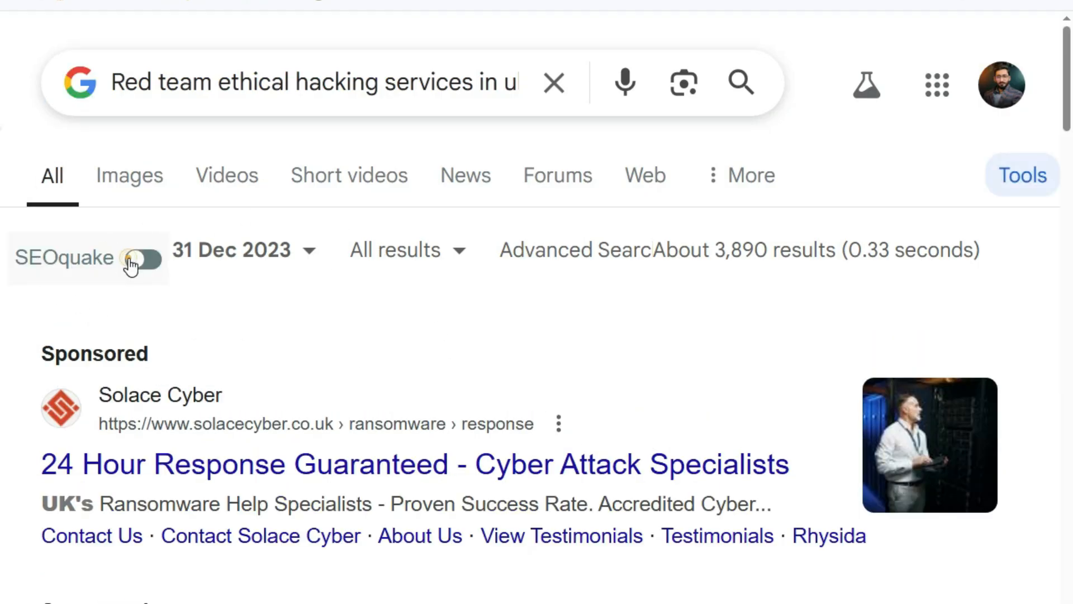
- Turn SEOquake back on and check the publication date shown for the Bulletproof.co.uk result
click(131, 263)
key(ctrl+minus)
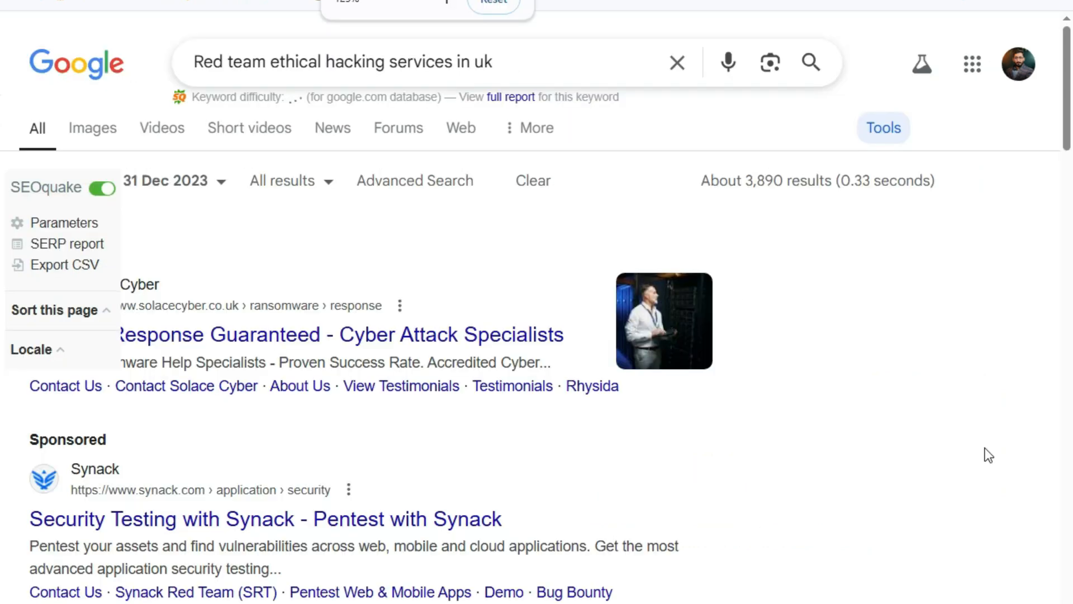
scroll(877, 390, down, 10)
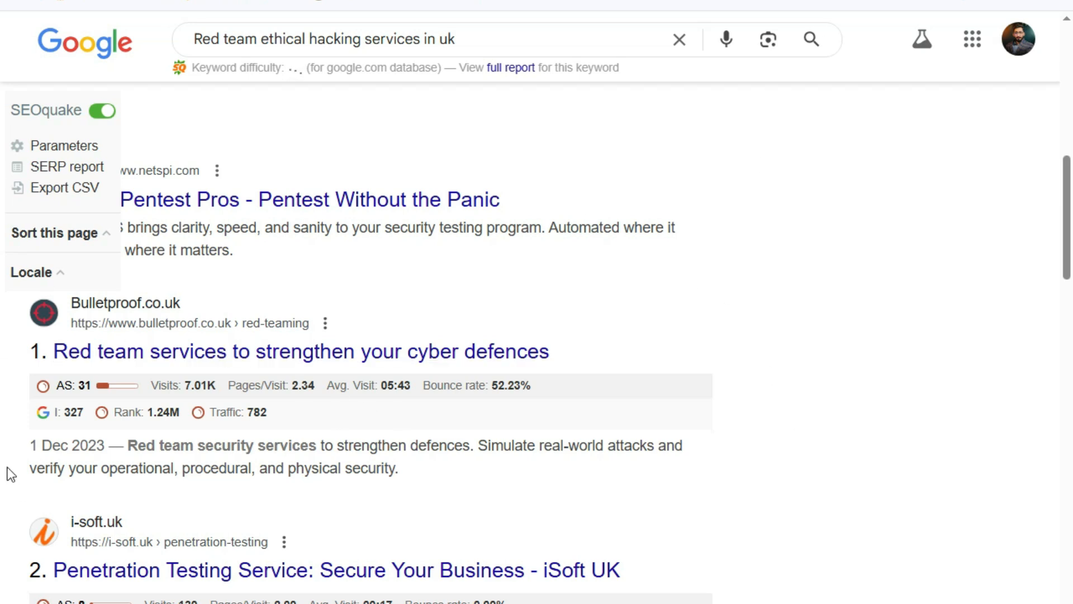
drag(29, 444, 117, 447)
click(118, 447)
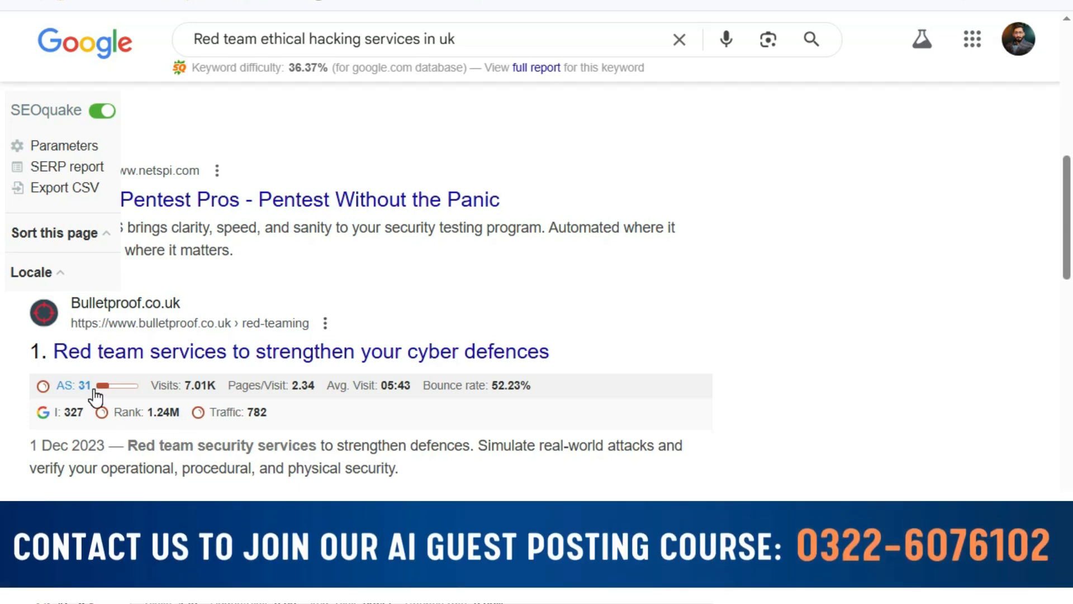
- Check the SEMrush traffic value of the i-soft.uk result and compare it with the Bulletproof.co.uk result
scroll(129, 441, down, 3)
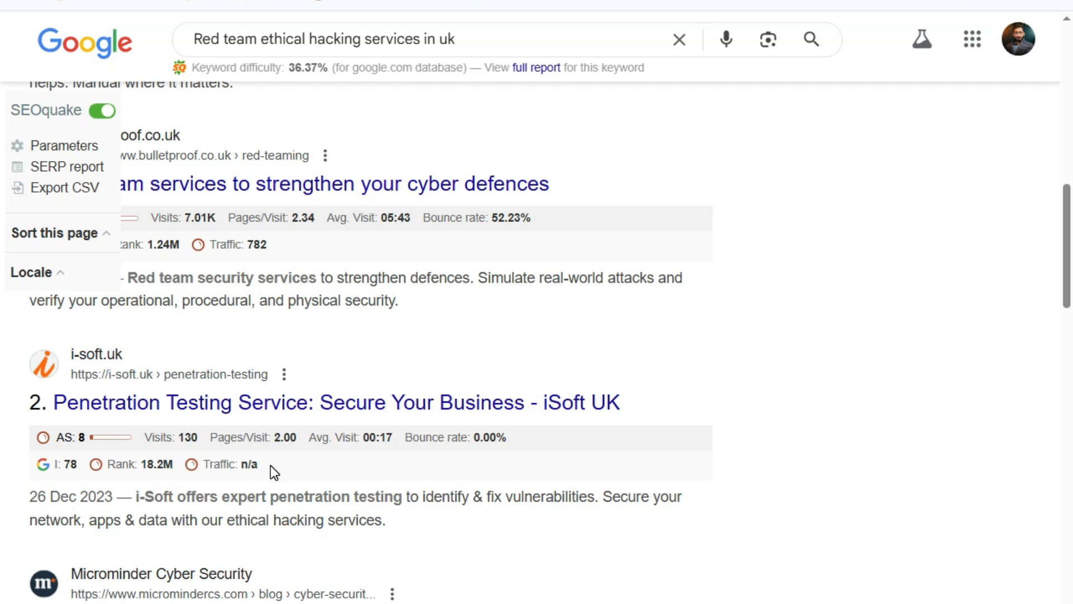
drag(270, 464, 209, 468)
click(839, 470)
scroll(756, 479, up, 2)
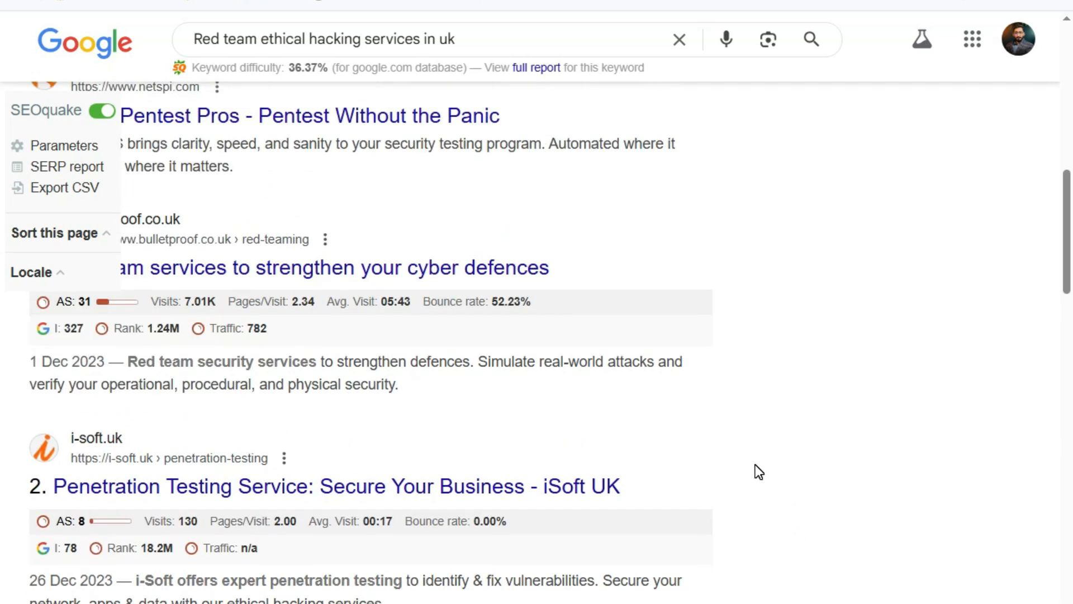
- Open the i-soft.uk penetration testing result in a new tab and check the page for e-mail addresses with Email Hunter
scroll(756, 464, up, 2)
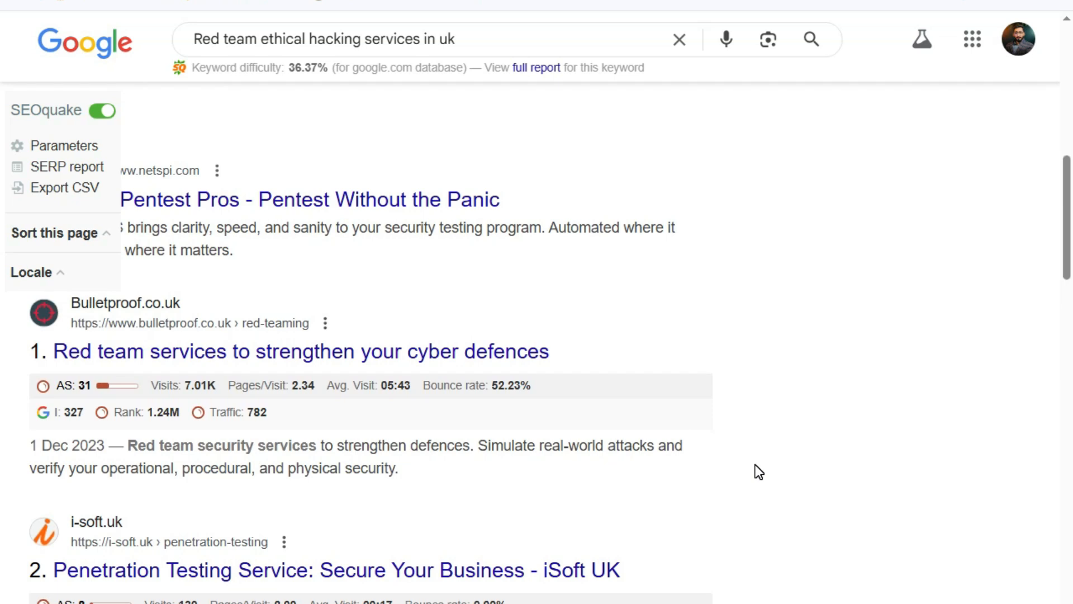
scroll(756, 464, down, 4)
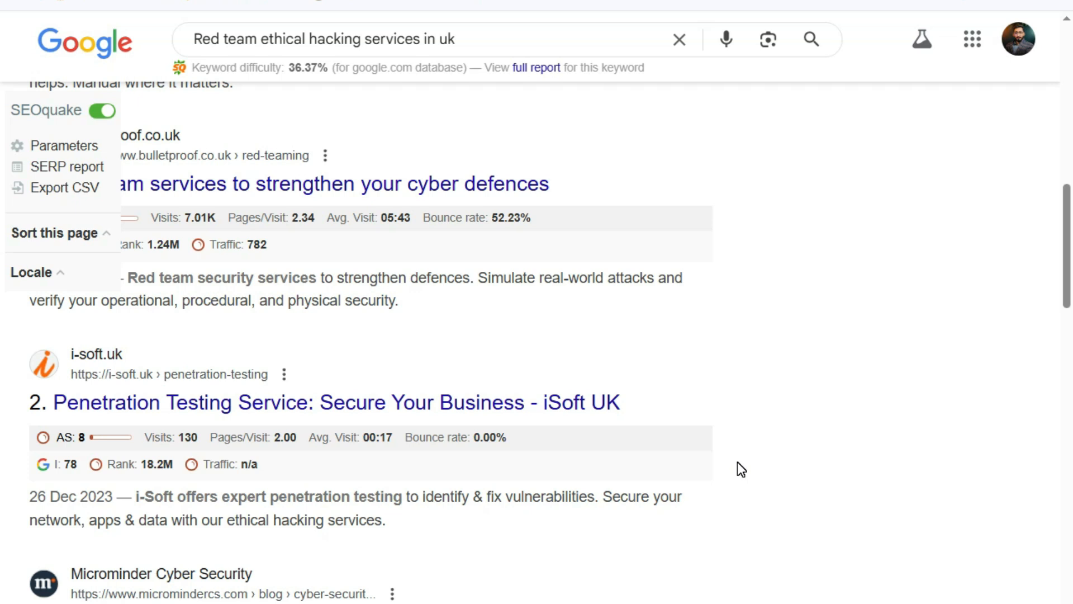
right_click(219, 398)
click(314, 468)
key(ctrl+Tab)
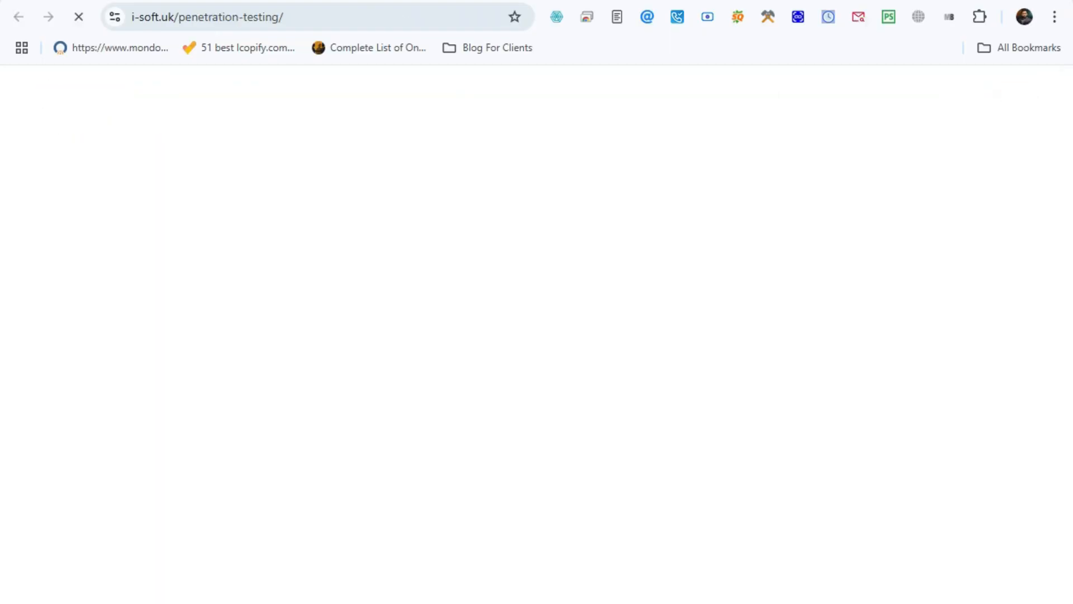
click(646, 18)
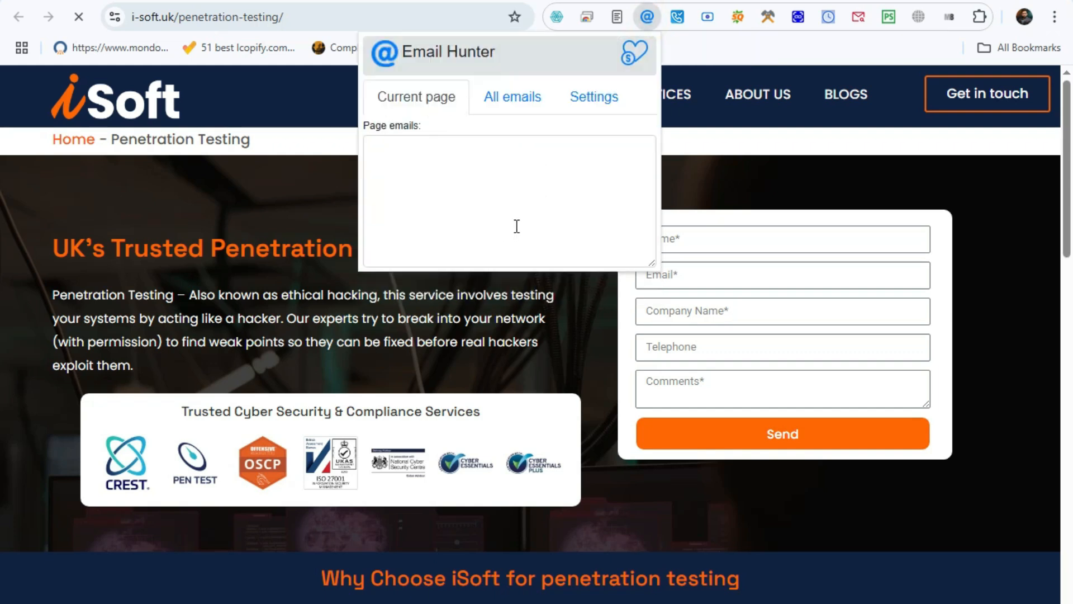
click(407, 277)
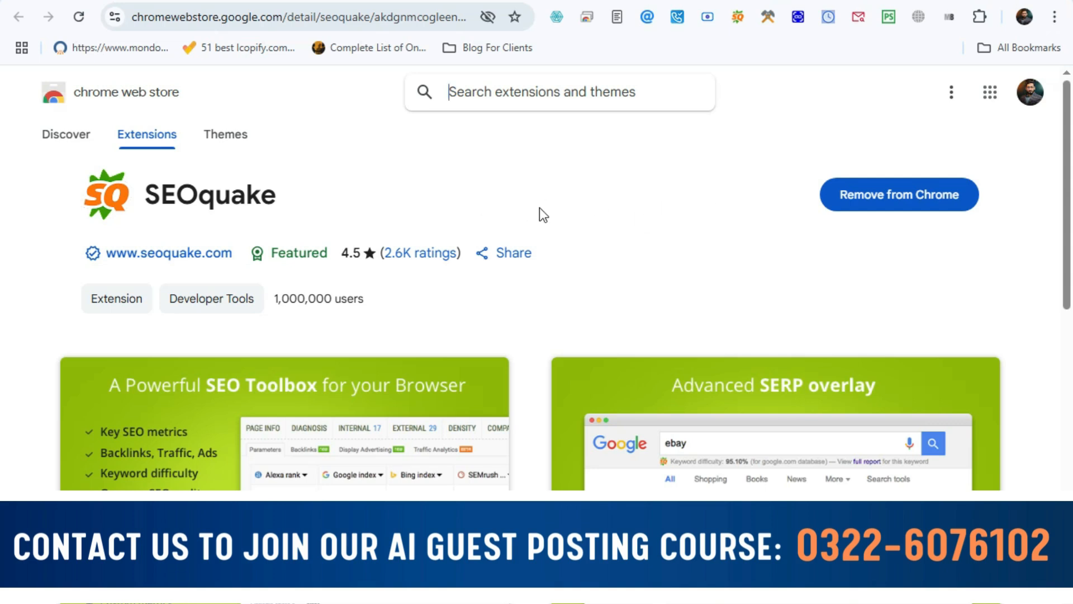
- Expand the overview of the SEOquake extension in the Chrome Web Store and review its full description and ratings
scroll(717, 384, down, 8)
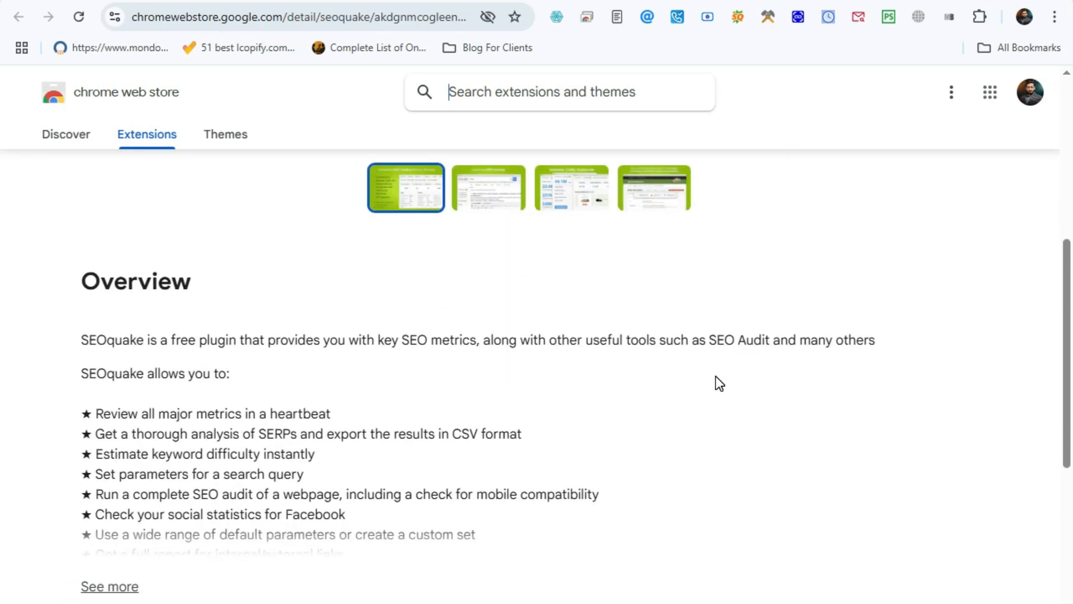
click(123, 586)
scroll(432, 529, down, 5)
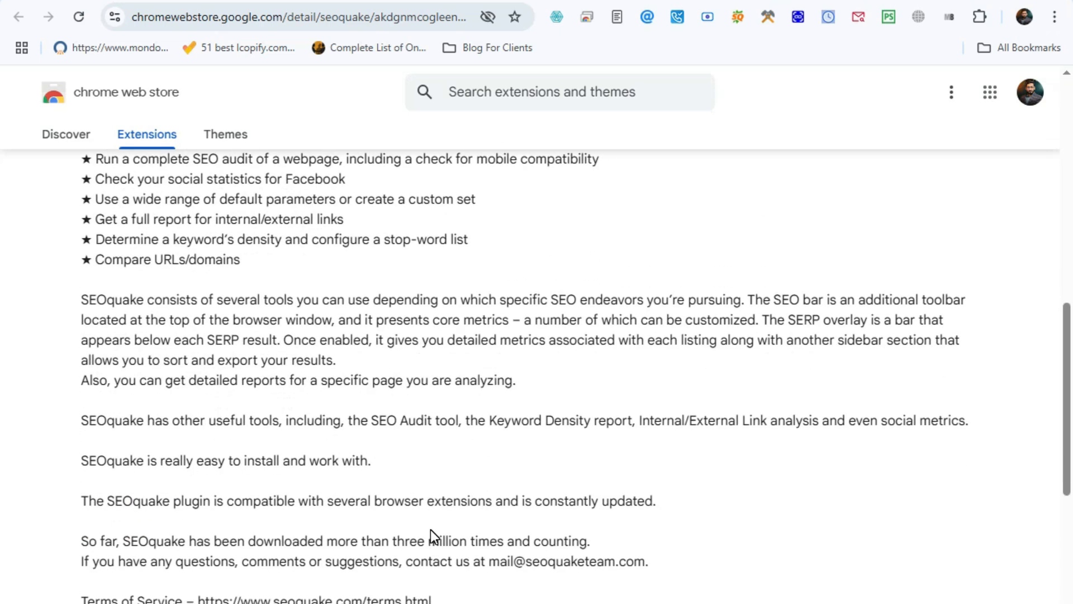
scroll(431, 529, down, 5)
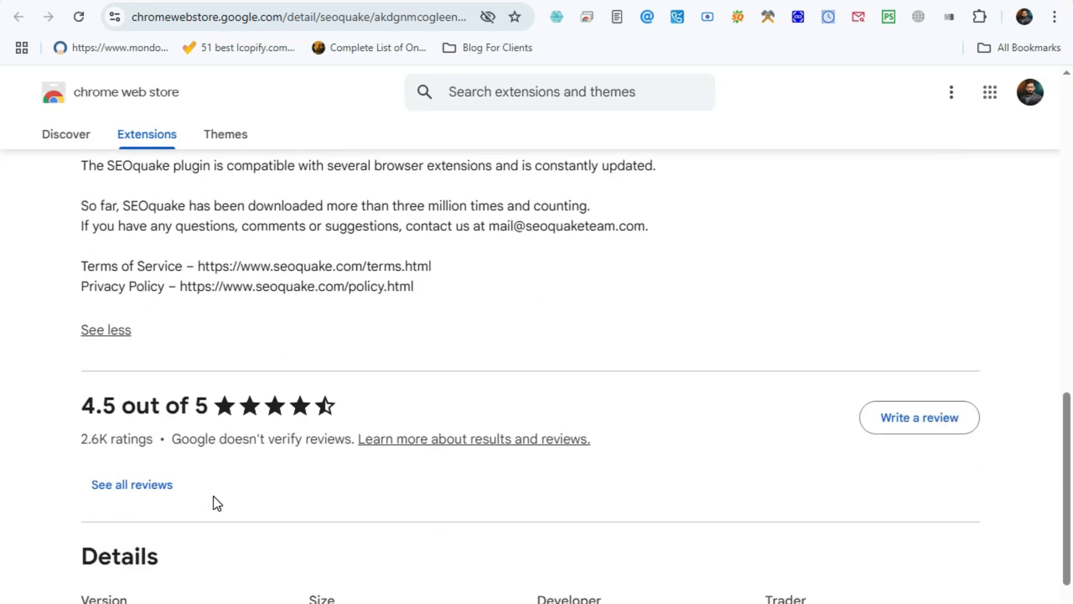
scroll(697, 290, up, 15)
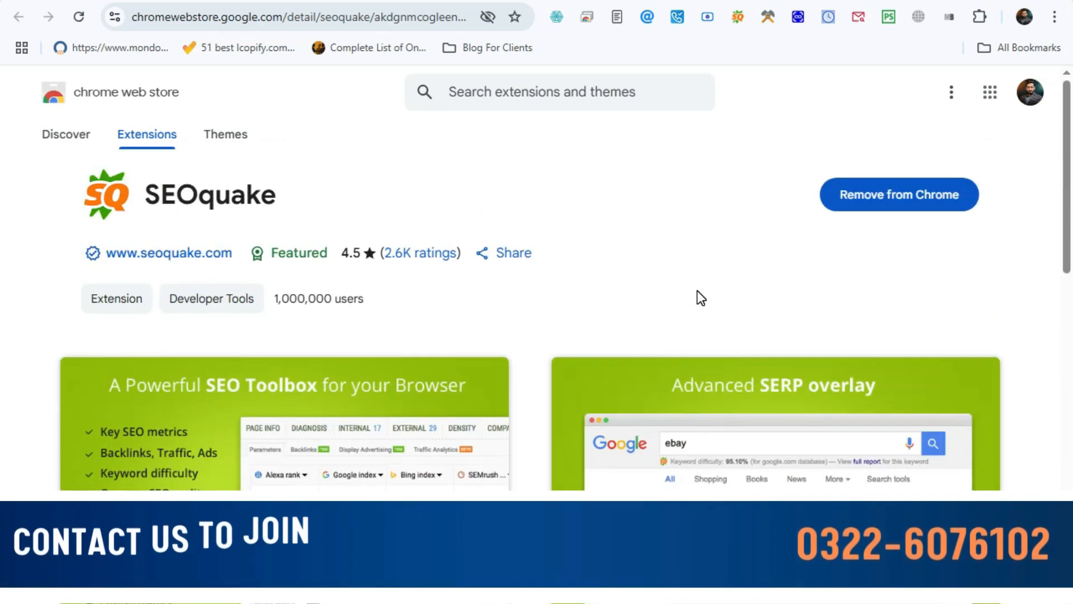